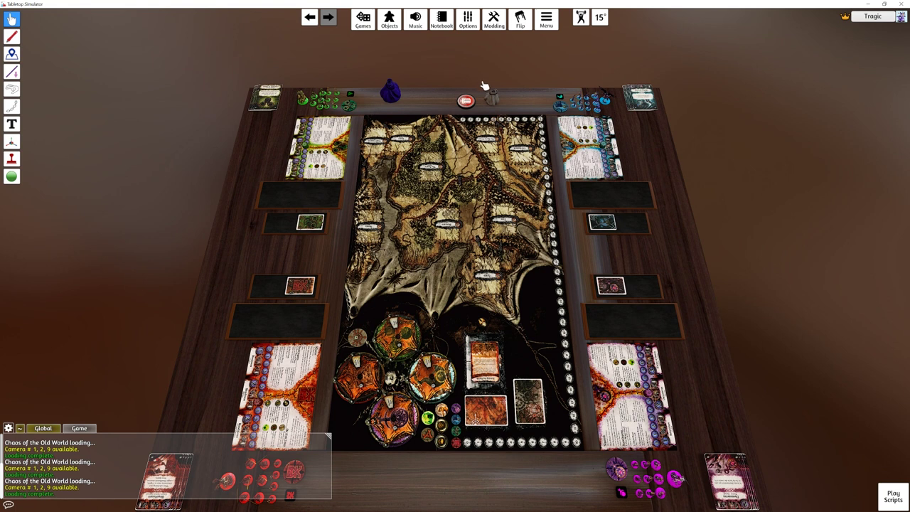
- Open the Cloud Manager, browse through the pages of uploaded files, and close it again
left_click(492, 22)
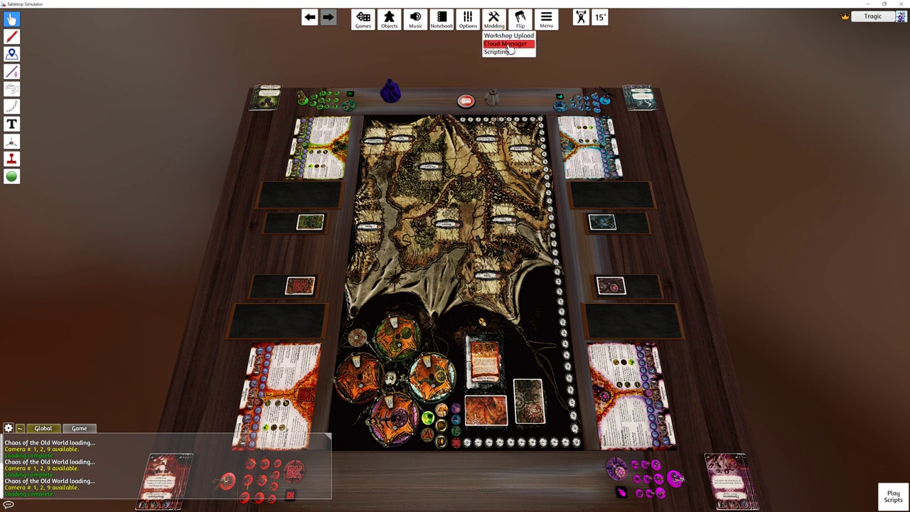
left_click(509, 44)
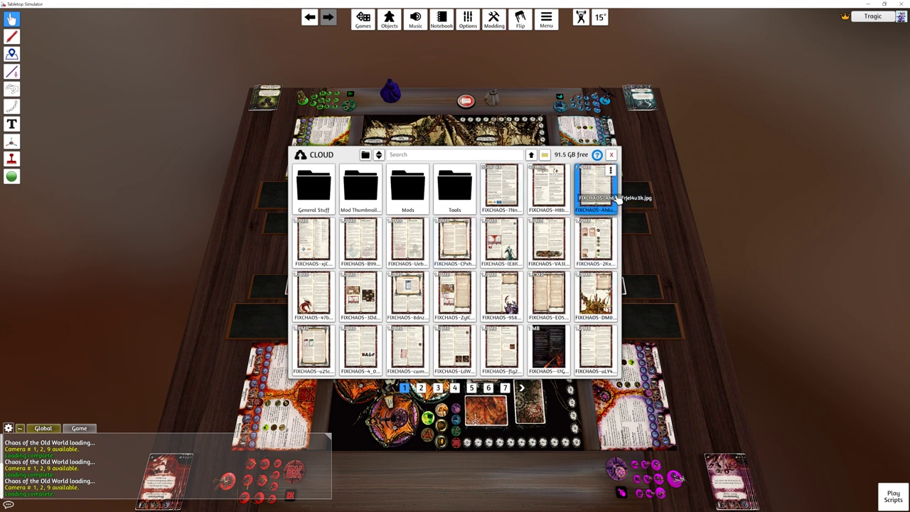
scroll(526, 263, "down", 1)
scroll(523, 263, "down", 1)
scroll(516, 263, "up", 2)
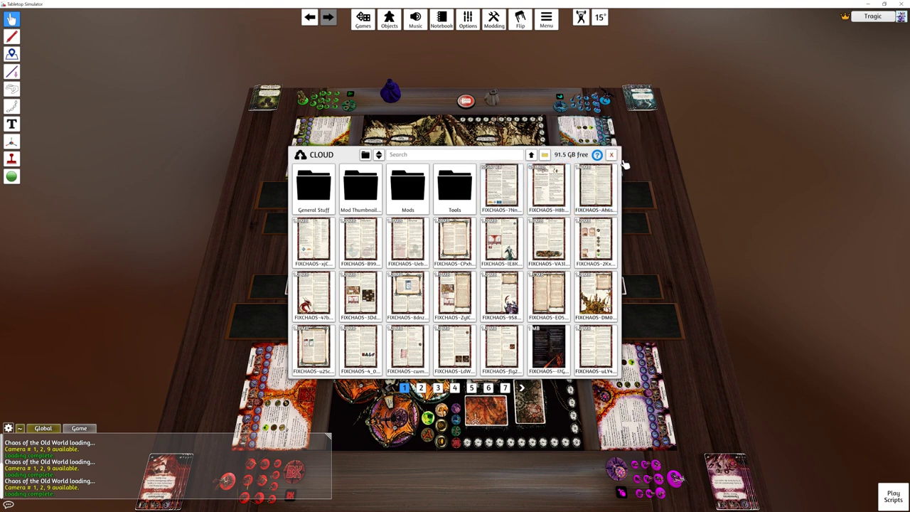
scroll(534, 260, "down", 11)
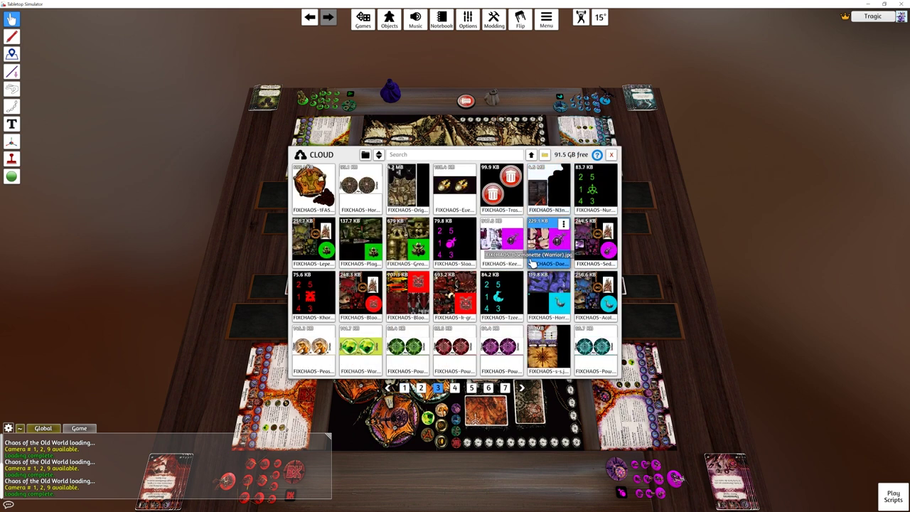
scroll(529, 283, "up", 5)
scroll(529, 284, "up", 6)
left_click(610, 155)
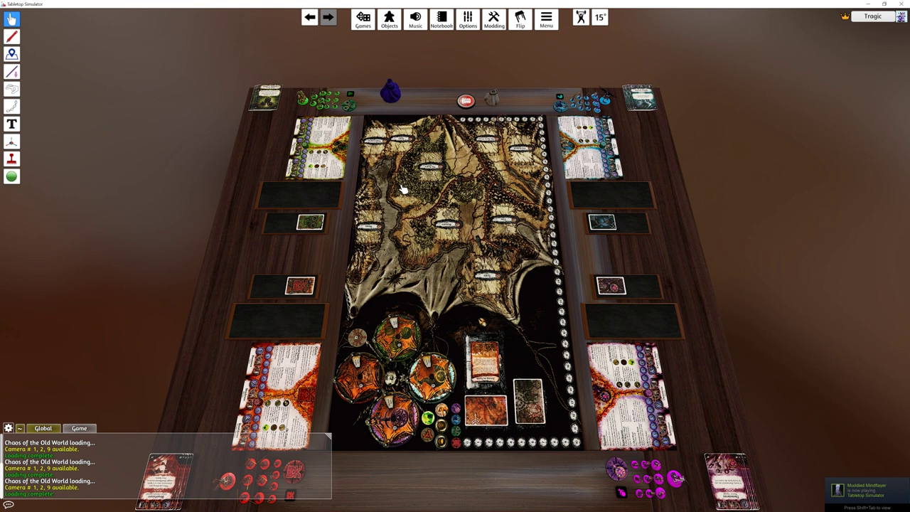
- Reopen the Cloud Manager and look through the stored FIXCHAOS files up to page 7, returning to page 1
left_click(494, 21)
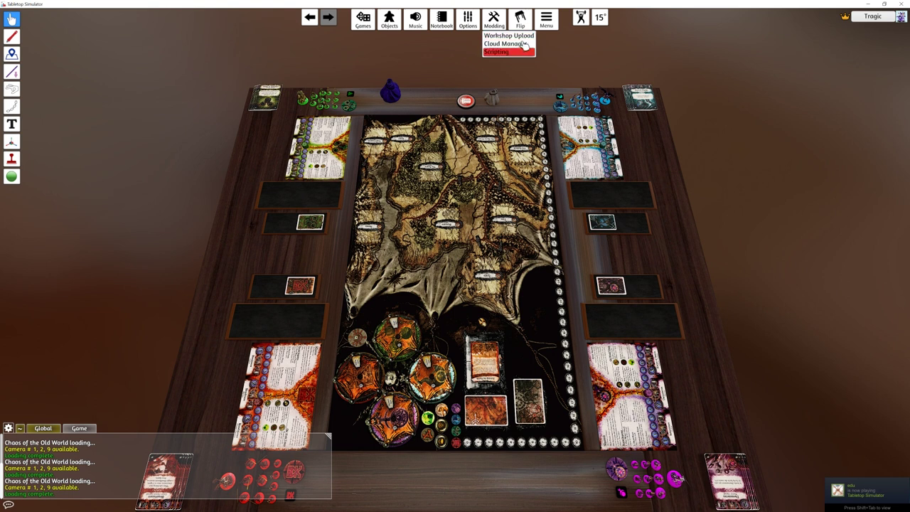
left_click(506, 43)
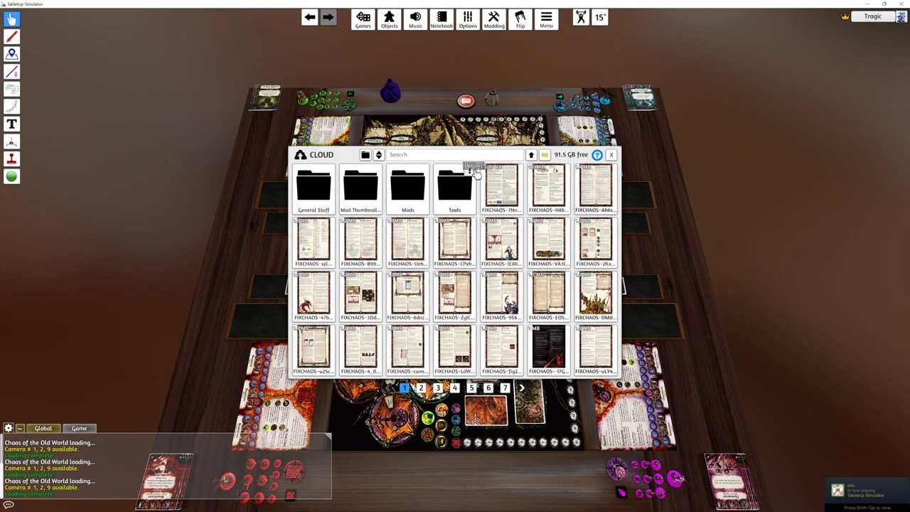
scroll(515, 284, "down", 3)
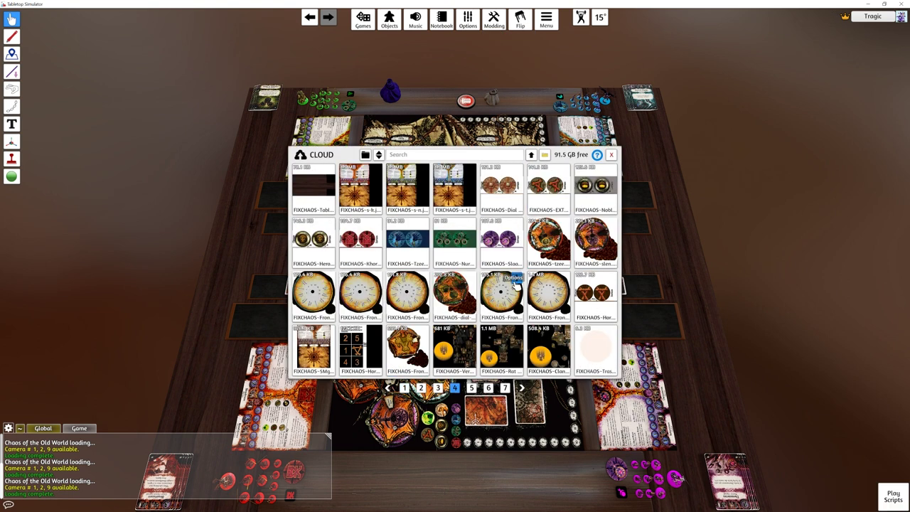
scroll(514, 283, "down", 3)
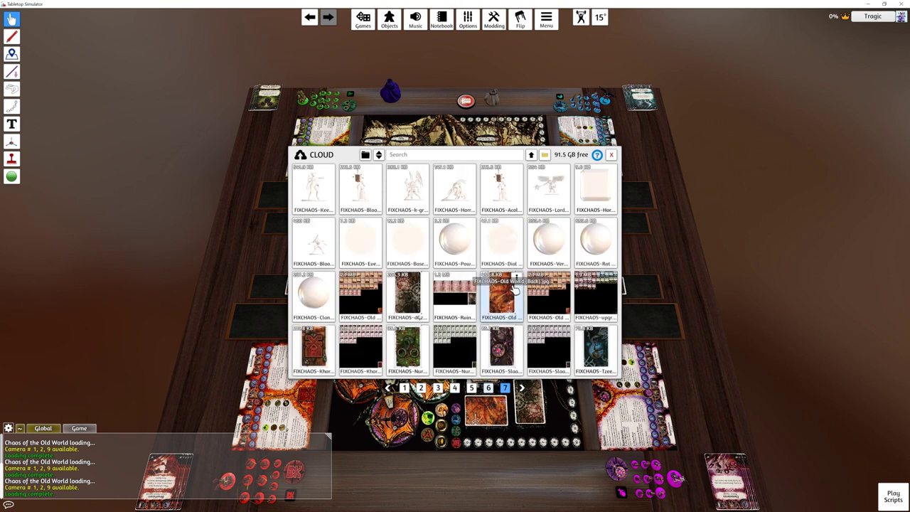
scroll(513, 285, "up", 6)
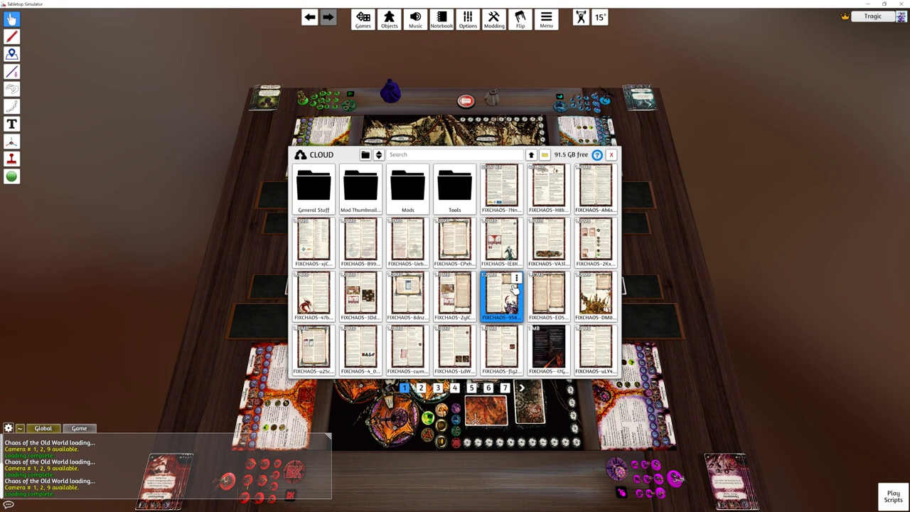
- View the Mods folder and its Deus subfolder, and return to the cloud's root folder
left_click(408, 186)
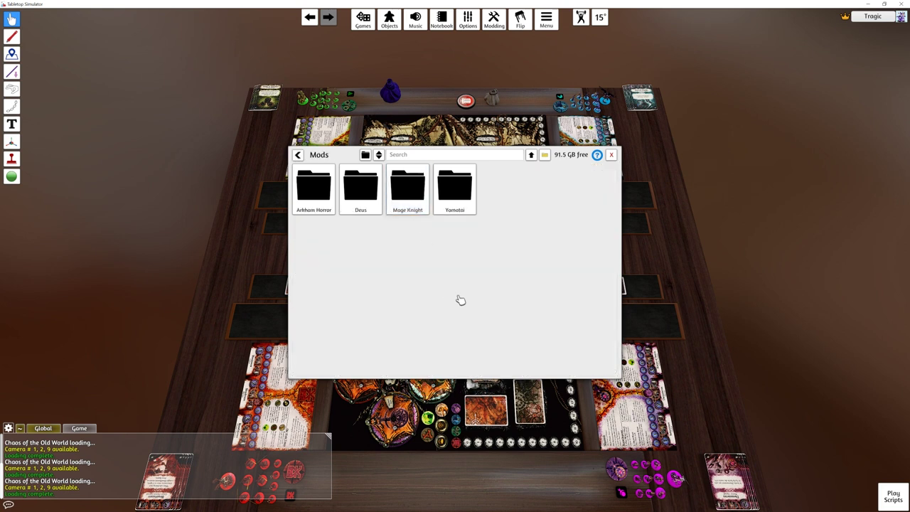
left_click(382, 207)
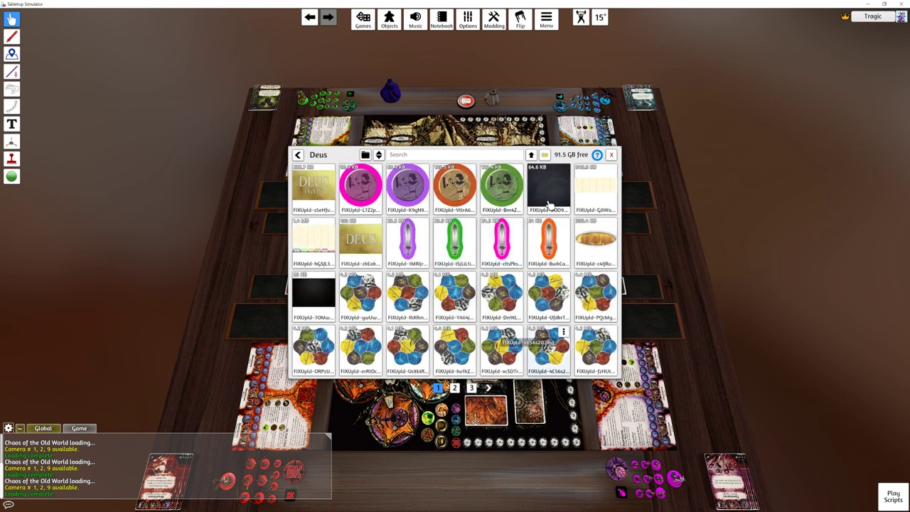
left_click(299, 155)
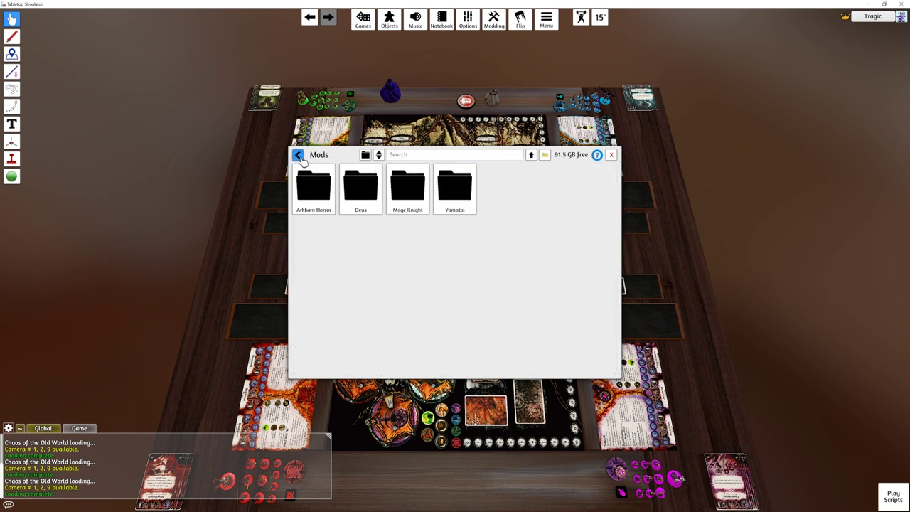
left_click(299, 156)
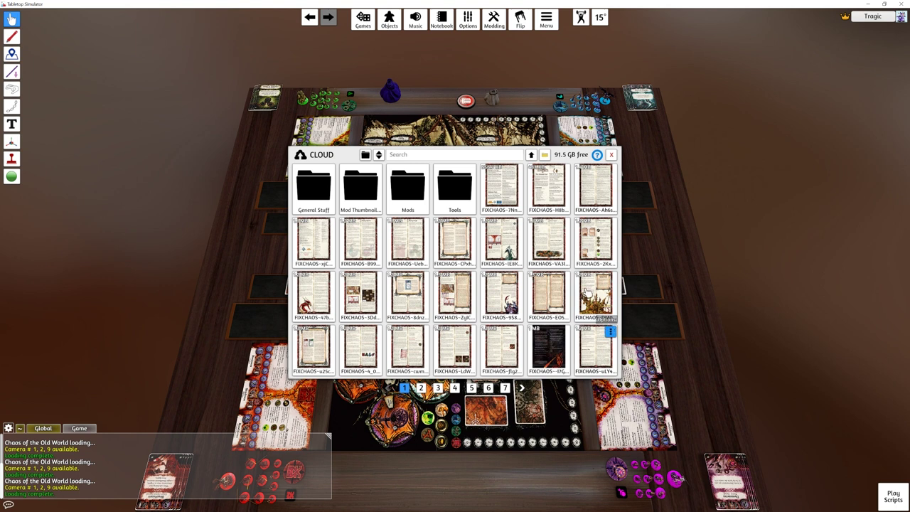
- View the options available for the first FIXCHAOS file in the cloud root, and dismiss them
left_click(518, 171)
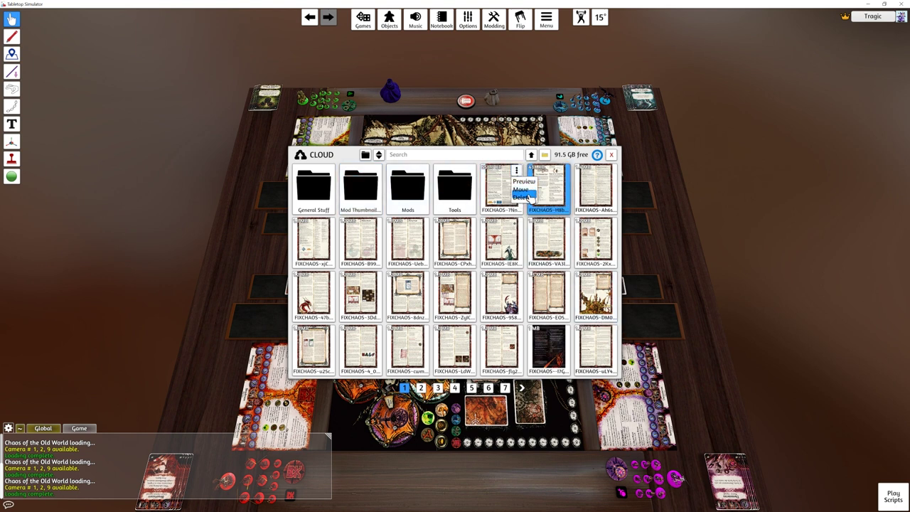
left_click(353, 153)
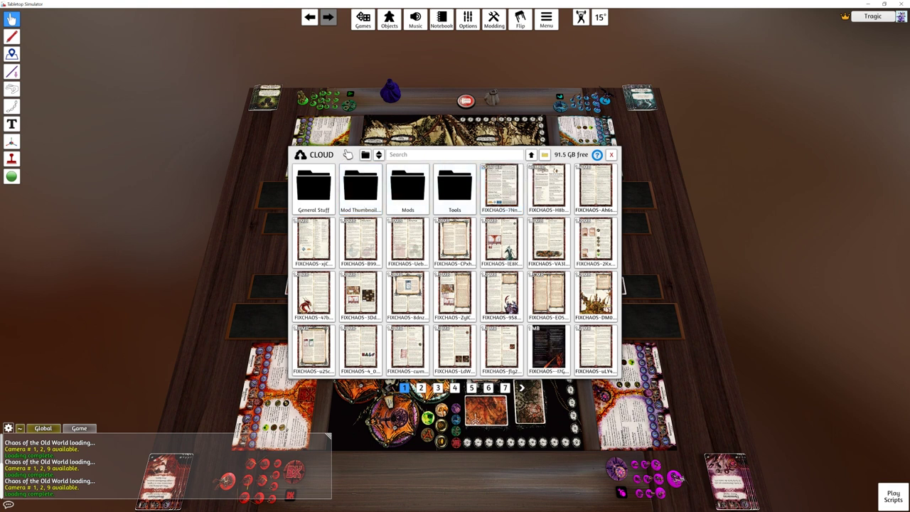
left_click(487, 249)
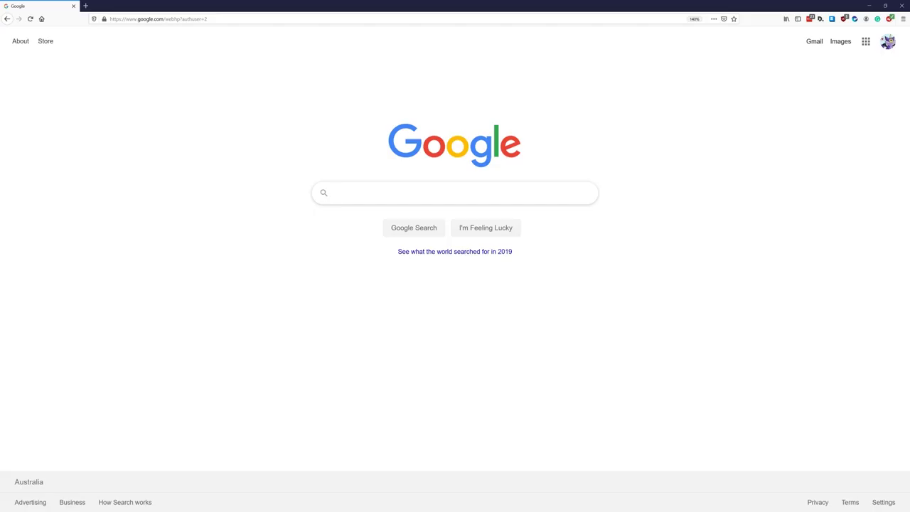
- Search Google for "autohotkey" in the web browser and open the official AutoHotkey website
type("asu")
key("BackSpace")
key("BackSpace")
key("BackSpace")
type("autohotkey")
key("Return")
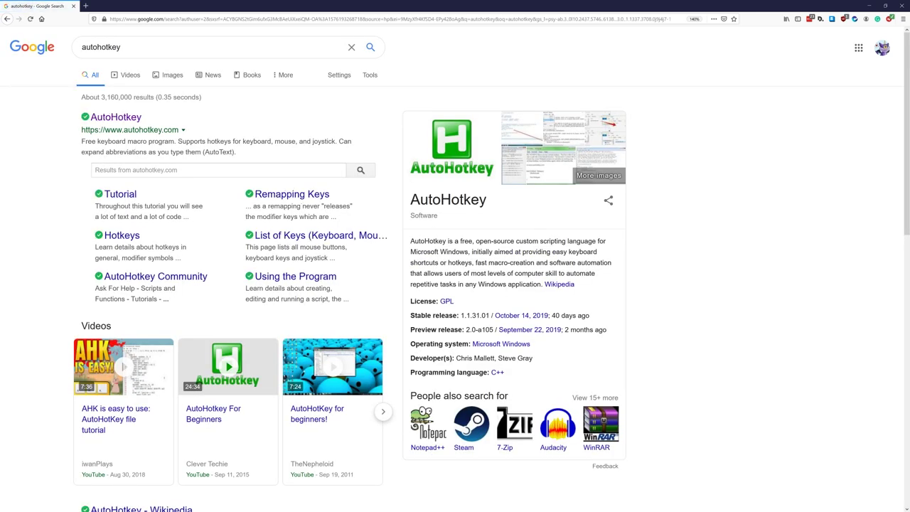
left_click(116, 118)
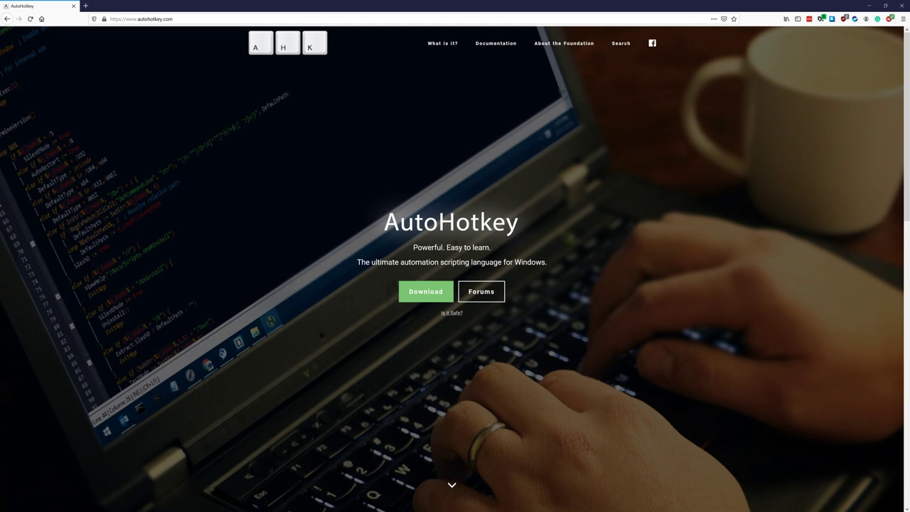
- Switch to TTS Move.ahk in Notepad++ and delete the notes and surplus blank lines inside the opening comment block
left_click_drag(491, 509, 414, 25)
scroll(455, 235, "up", 5)
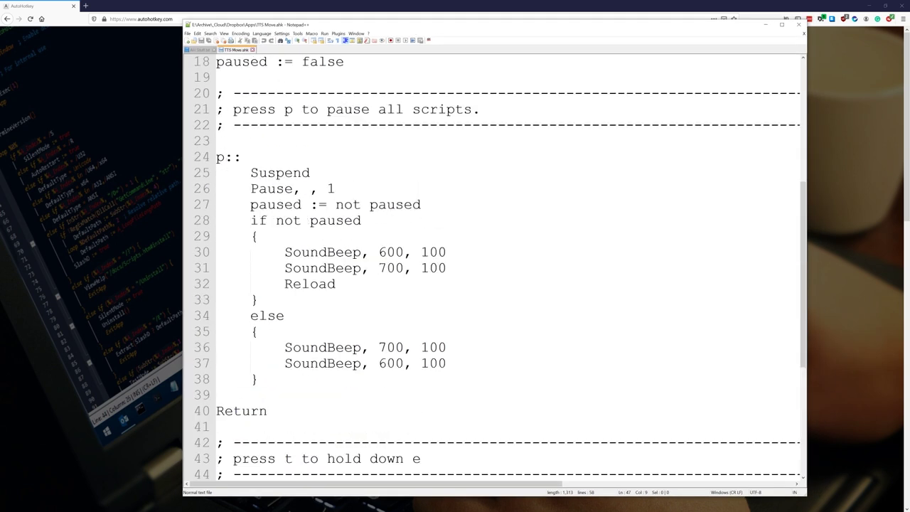
scroll(494, 263, "up", 6)
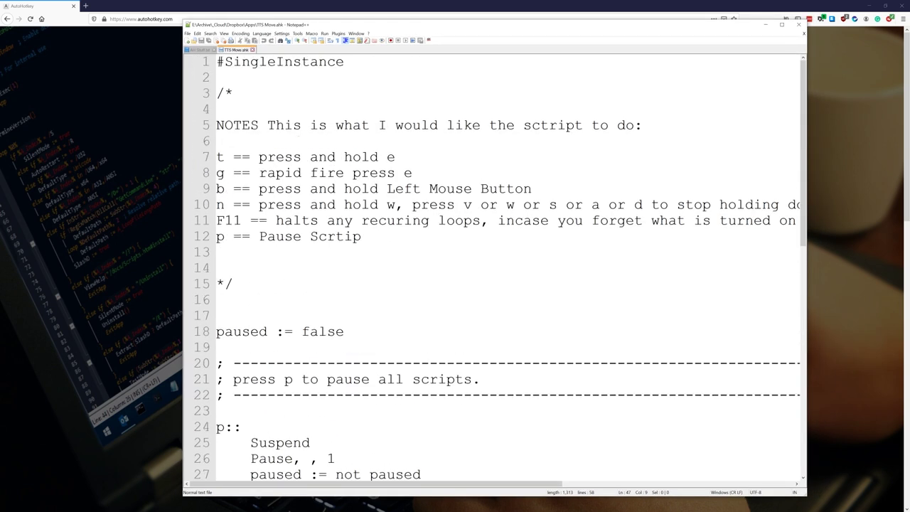
left_click_drag(234, 285, 217, 95)
left_click(229, 215)
left_click_drag(363, 237, 217, 126)
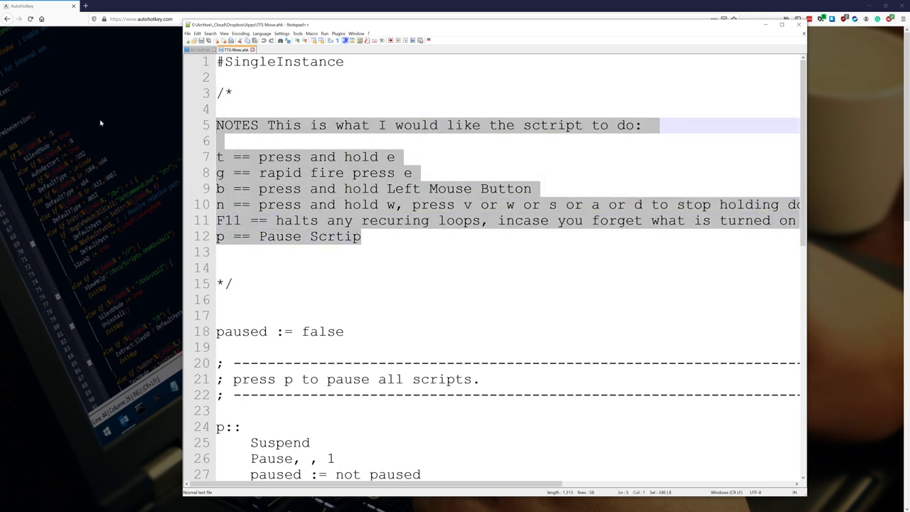
key("Delete")
key("Delete")
key("Delete")
key("Delete")
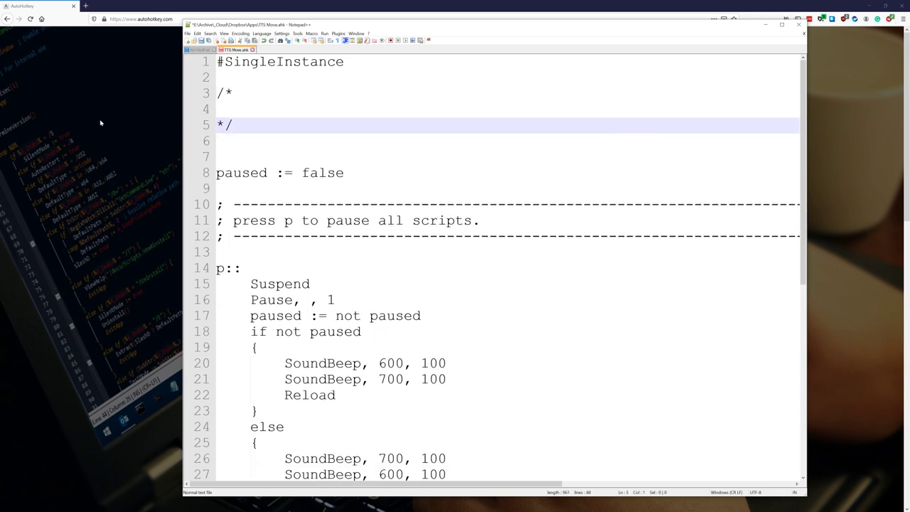
- Examine the script section that pauses all scripts, including its comment and the whole p hotkey block
left_click(423, 315)
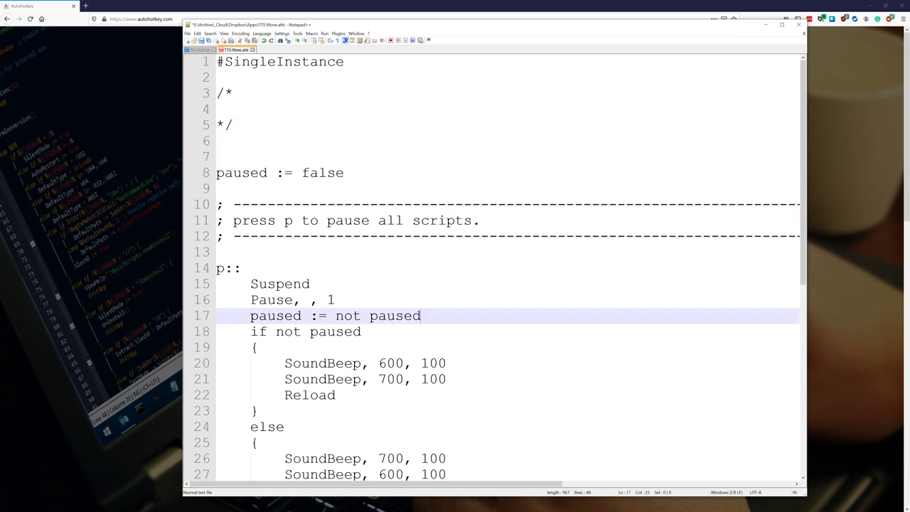
scroll(497, 270, "down", 2)
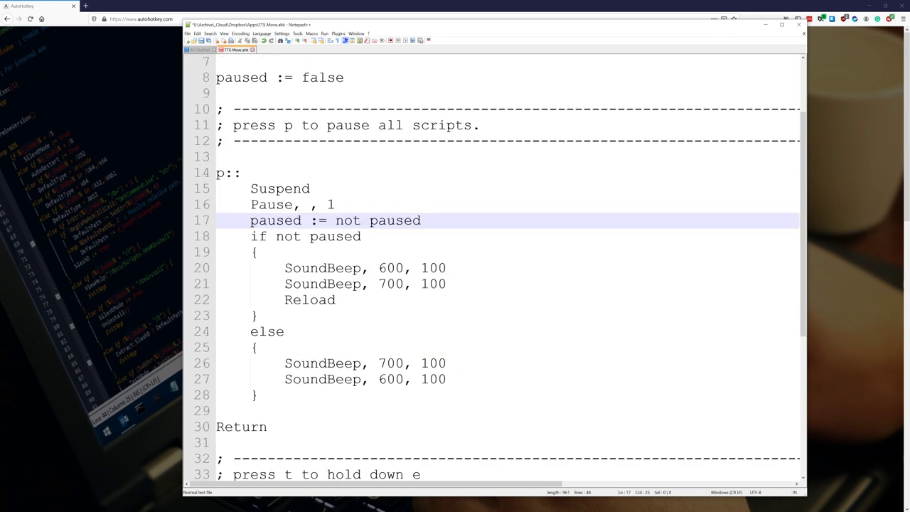
left_click_drag(234, 125, 481, 126)
left_click(412, 284)
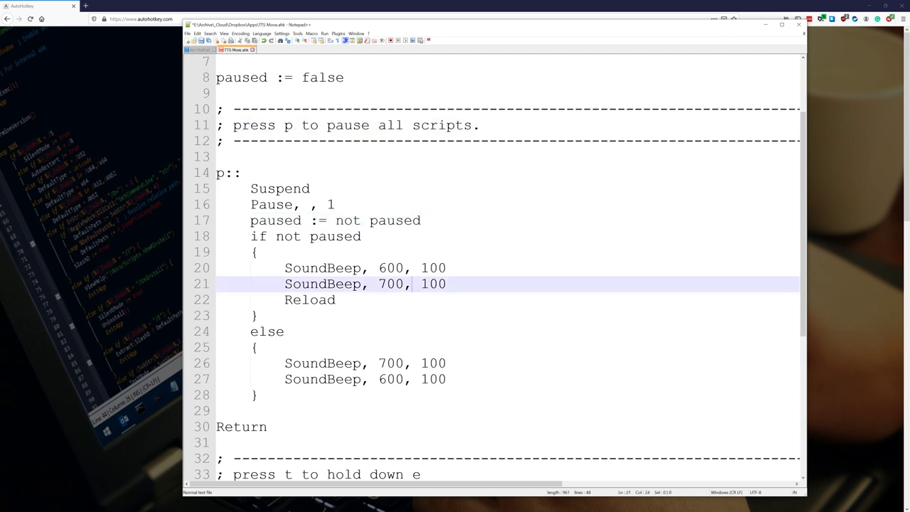
left_click_drag(268, 427, 217, 174)
left_click(398, 300)
scroll(406, 278, "down", 6)
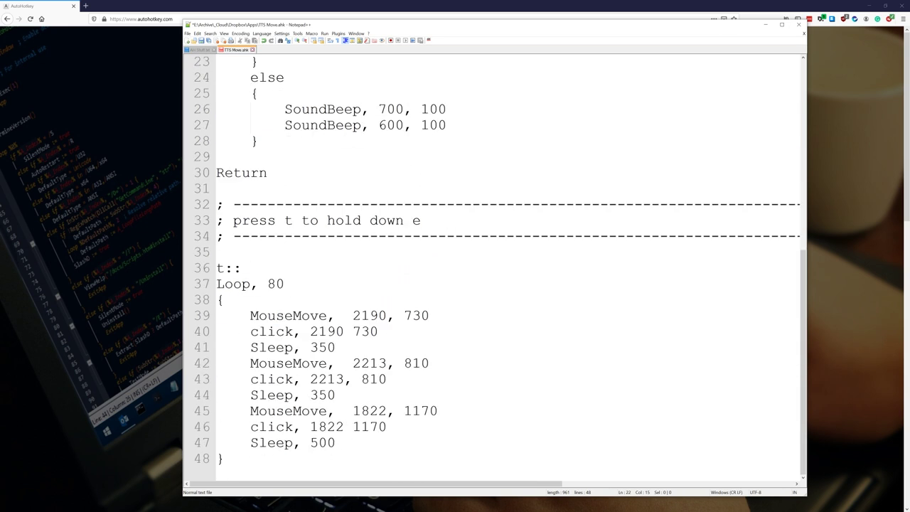
- Change the comment above the t hotkey to "press t to automate movment" and save the script
left_click_drag(422, 220, 301, 221)
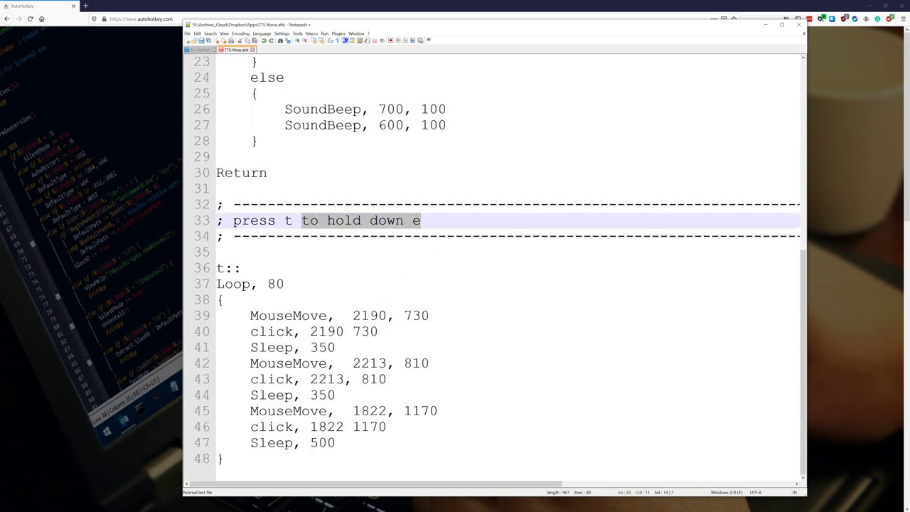
type("to auto")
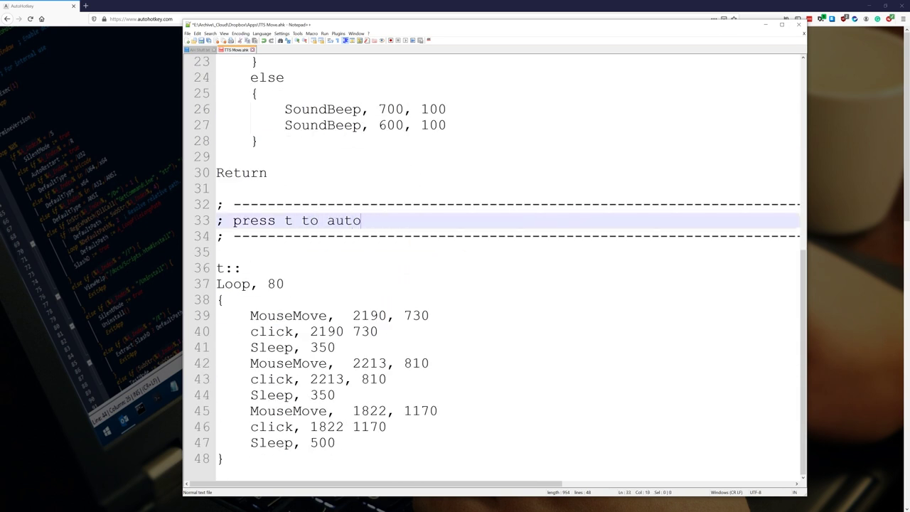
type("mate movment")
left_click(285, 284)
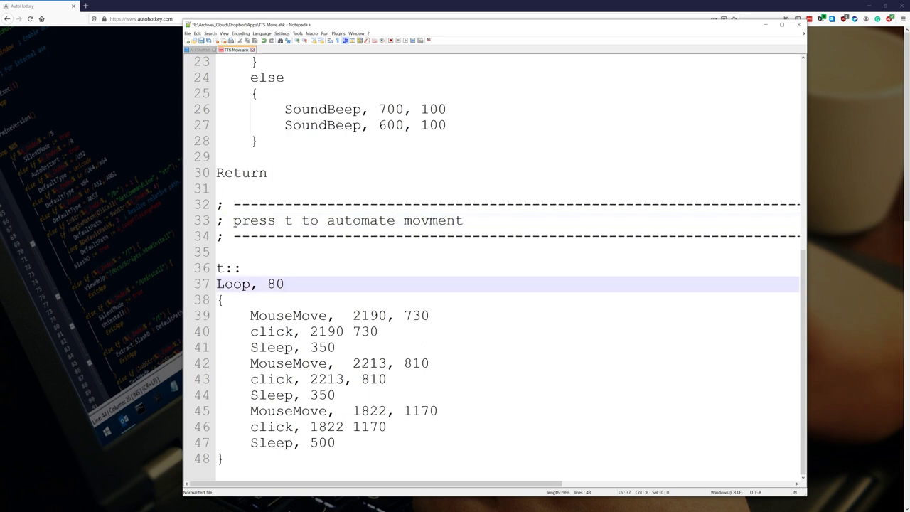
key("ctrl+s")
- Examine the t hotkey's loop: its MouseMove coordinates, Sleep delays and loop count
left_click_drag(353, 316, 429, 316)
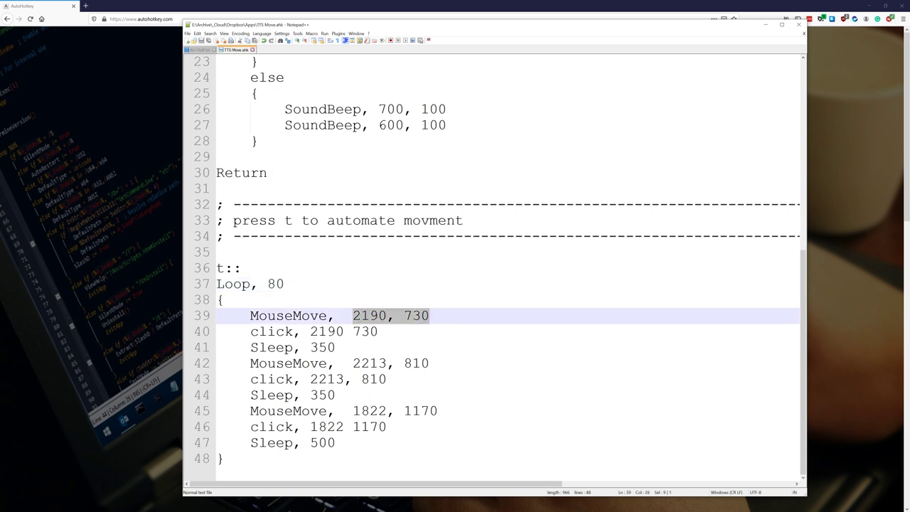
left_click_drag(250, 347, 336, 347)
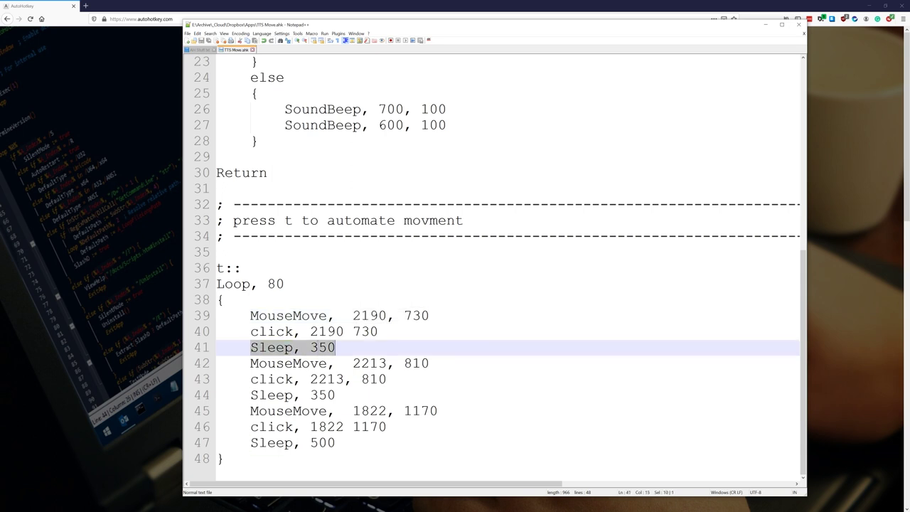
left_click_drag(250, 363, 429, 363)
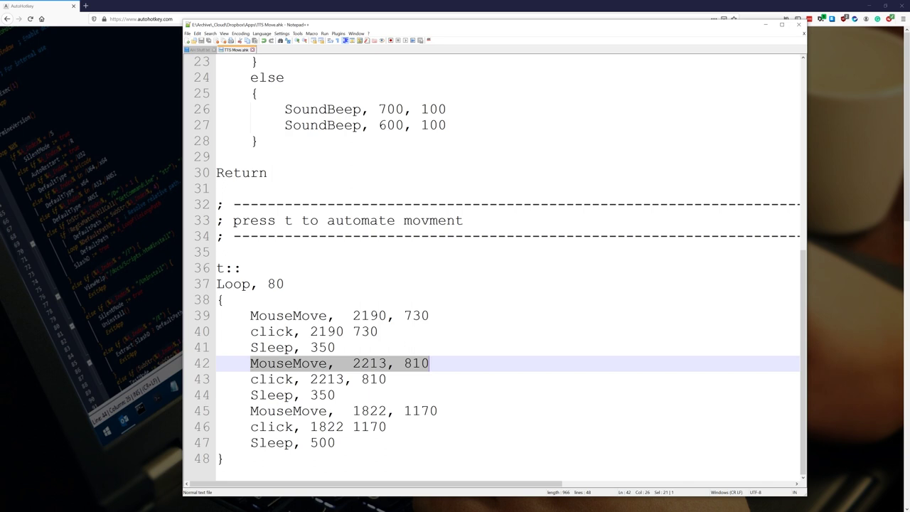
left_click_drag(250, 395, 335, 396)
left_click_drag(250, 411, 438, 411)
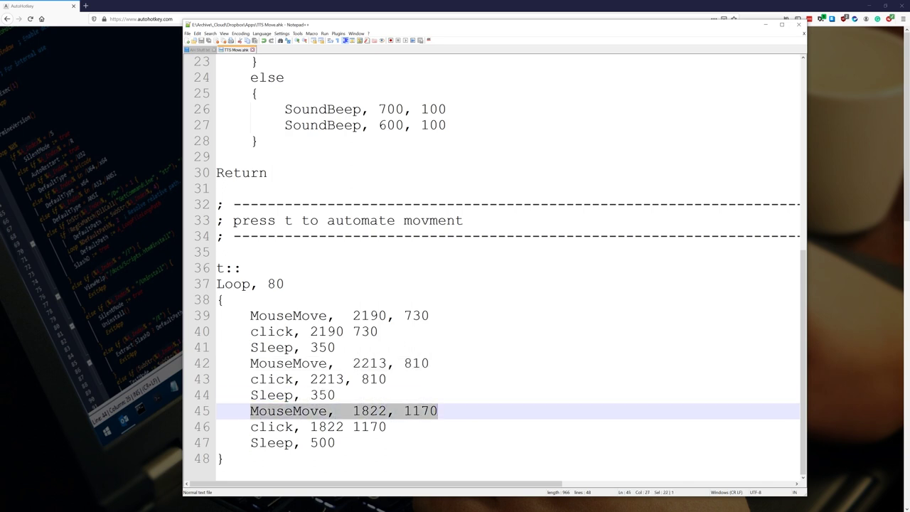
left_click_drag(251, 442, 335, 442)
left_click_drag(285, 284, 216, 284)
left_click(224, 299)
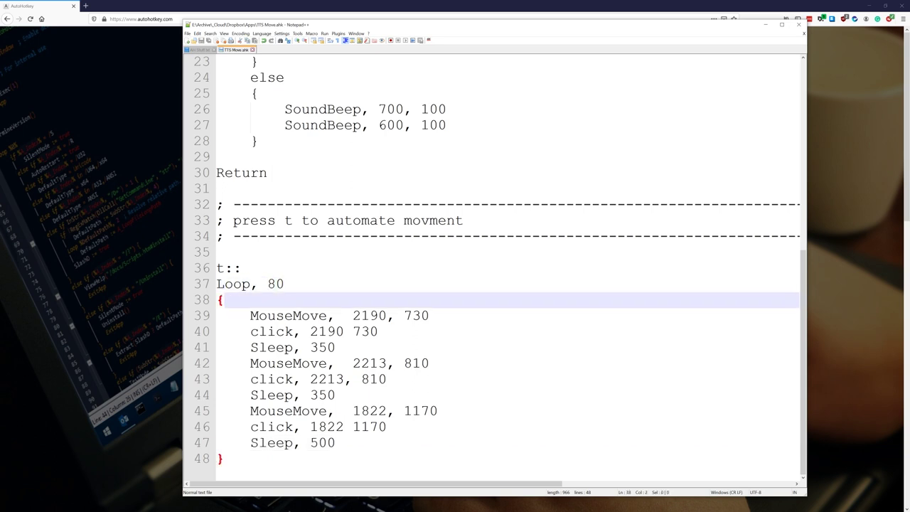
- Set the t hotkey's loop count to 100 and move the script editor window out of the way
left_click_drag(268, 283, 285, 284)
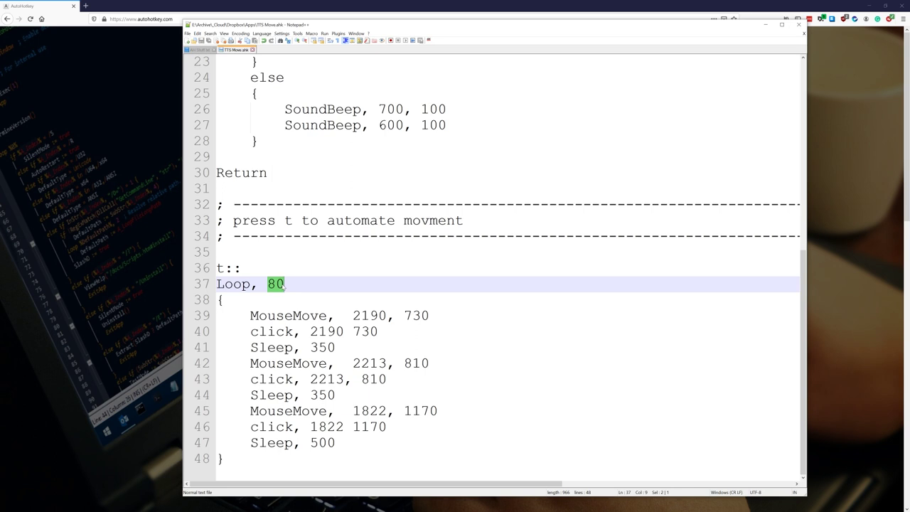
type("100")
left_click_drag(526, 23, 0, 39)
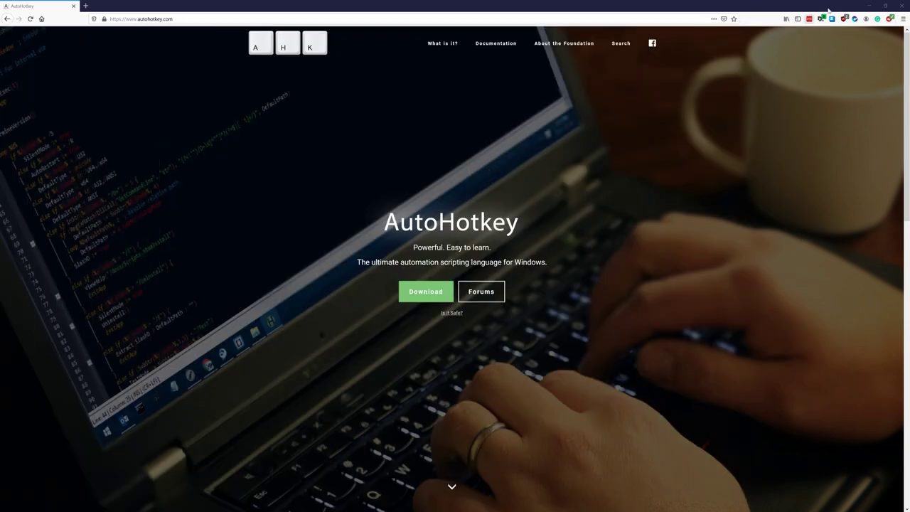
- Switch to Tabletop Simulator and create a cloud folder named COTOW with Mods as its parent folder
left_click(861, 6)
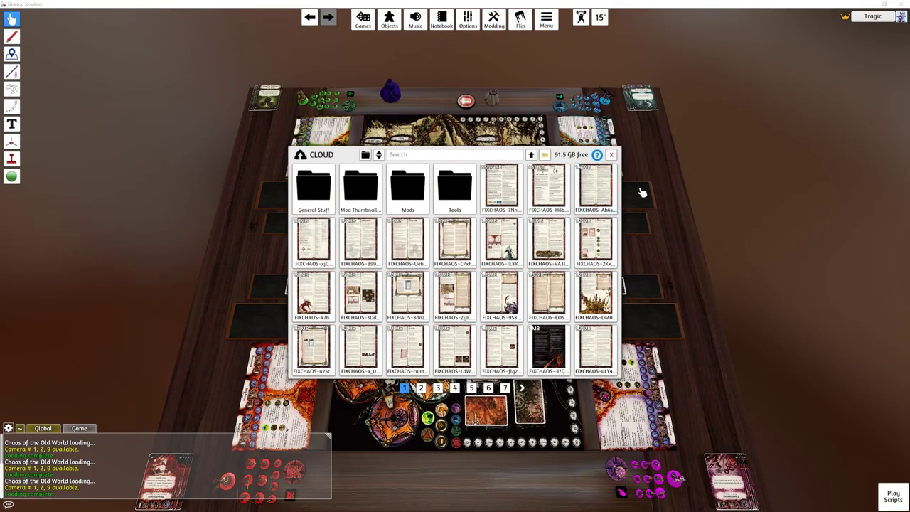
double_click(410, 195)
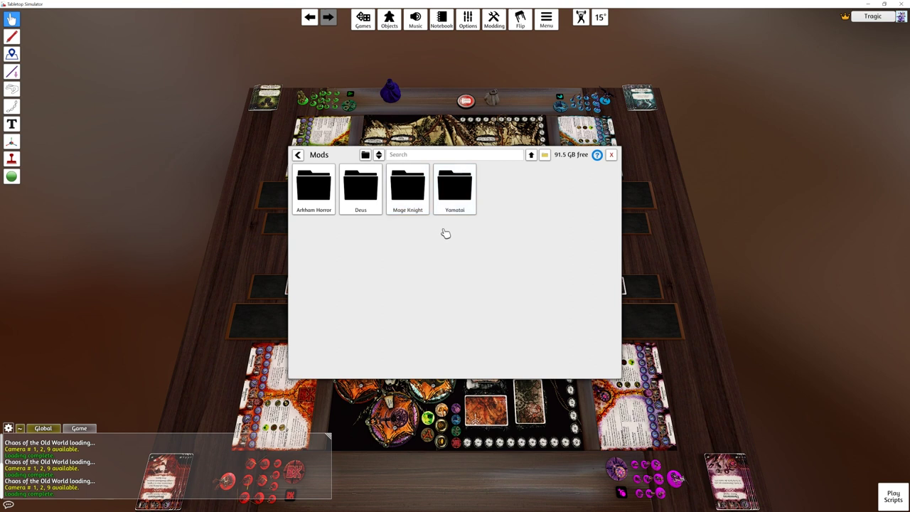
left_click(364, 154)
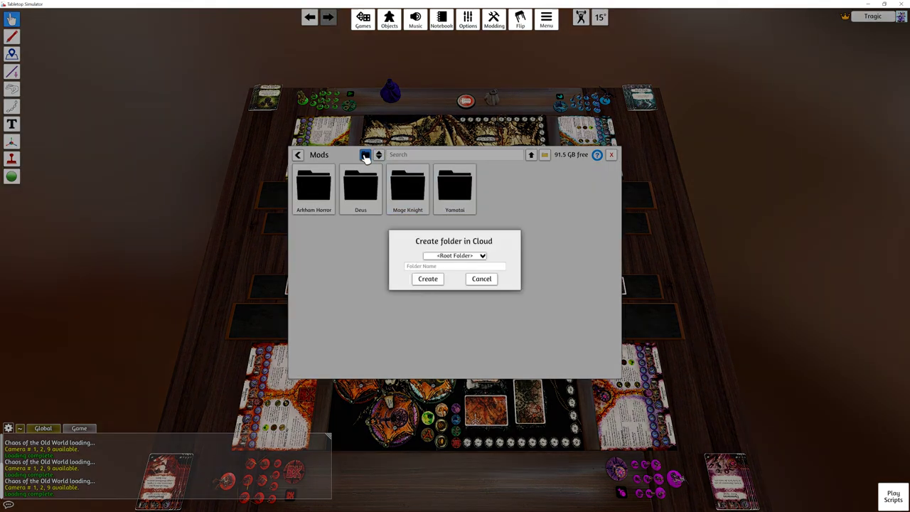
left_click(471, 257)
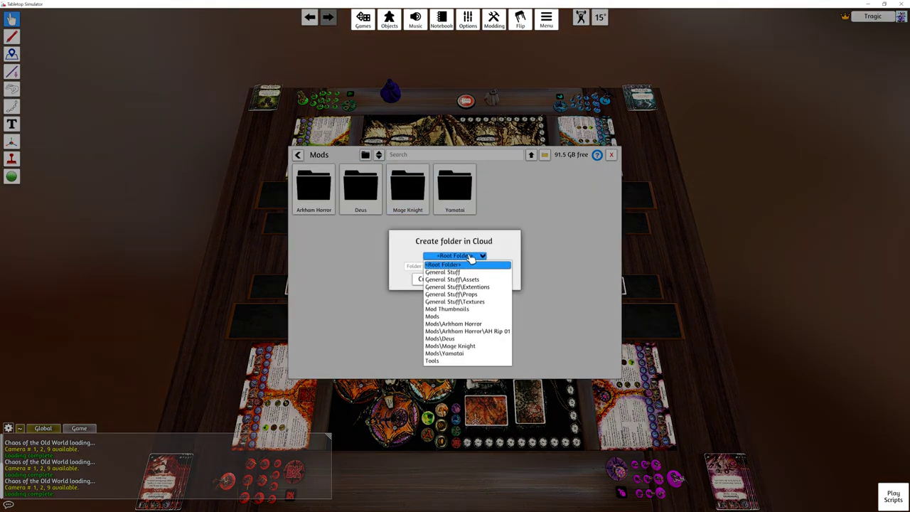
left_click(453, 317)
left_click(455, 266)
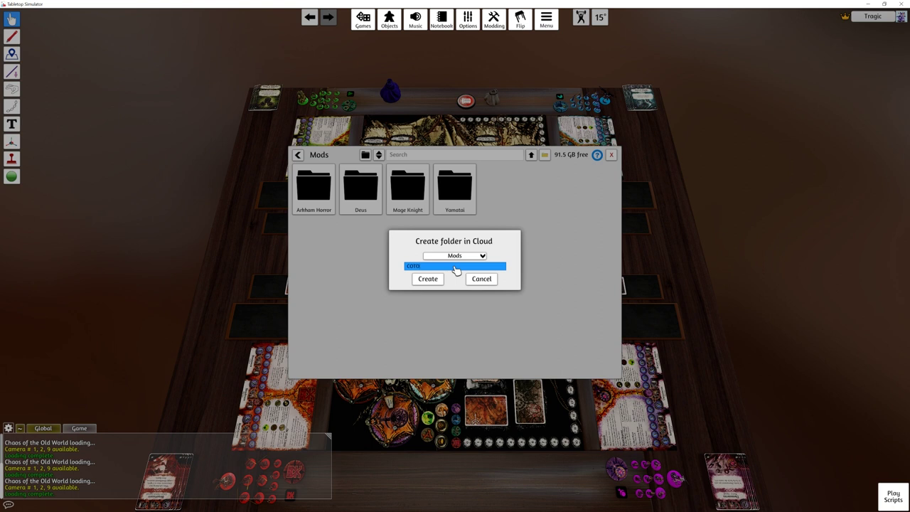
left_click(429, 280)
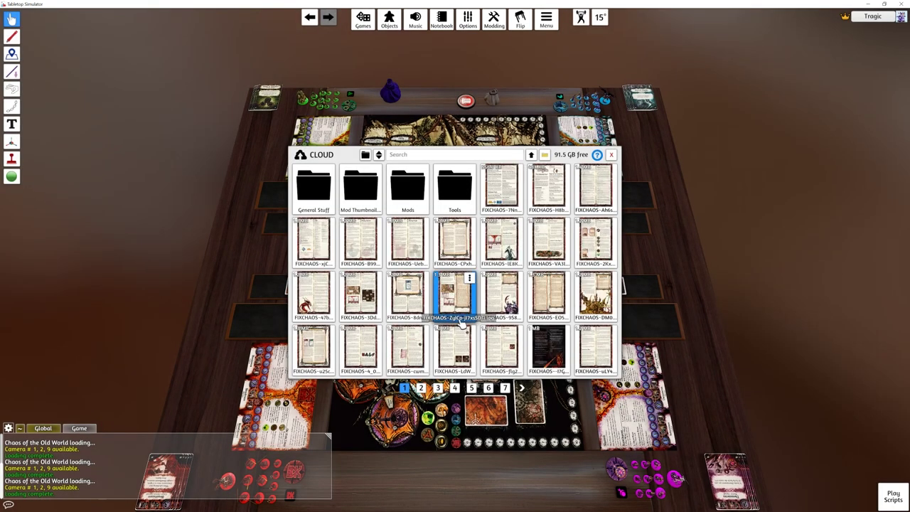
- Check the contents of the COTOW folder inside Mods and return to the cloud root
left_click(409, 202)
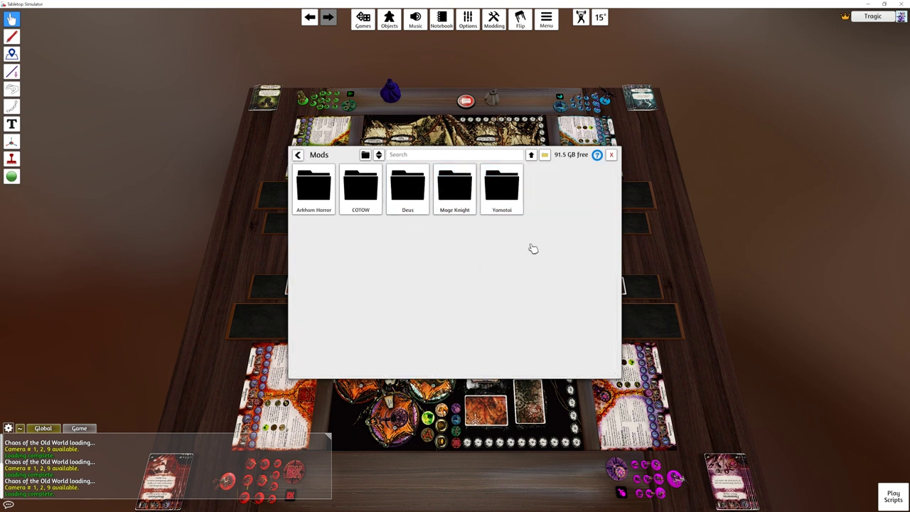
left_click(369, 205)
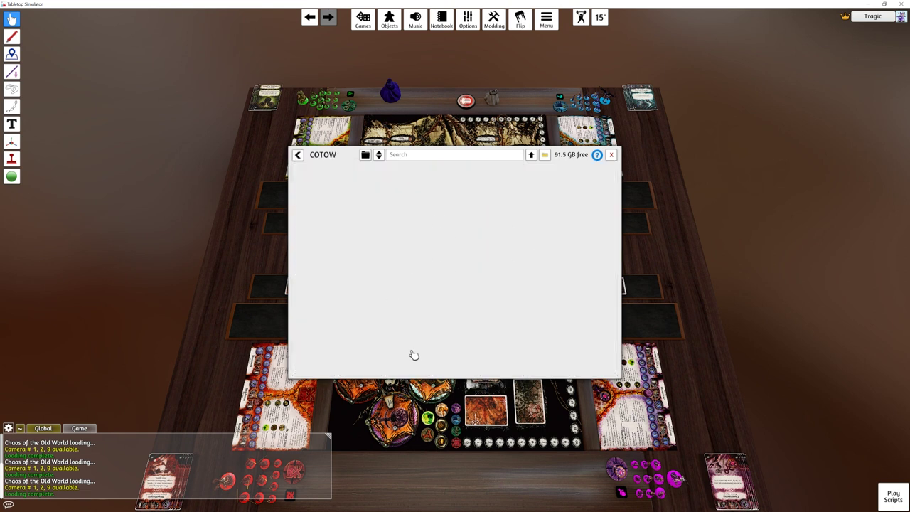
left_click(299, 155)
left_click(298, 155)
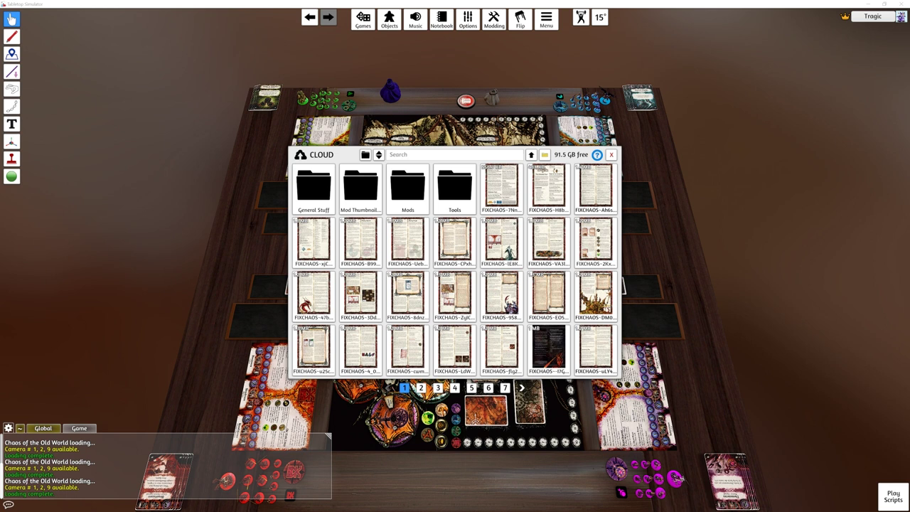
- Launch Window Spy from the AutoHotkey program folder and place it beside Tabletop Simulator's Cloud Manager
key("alt+Tab")
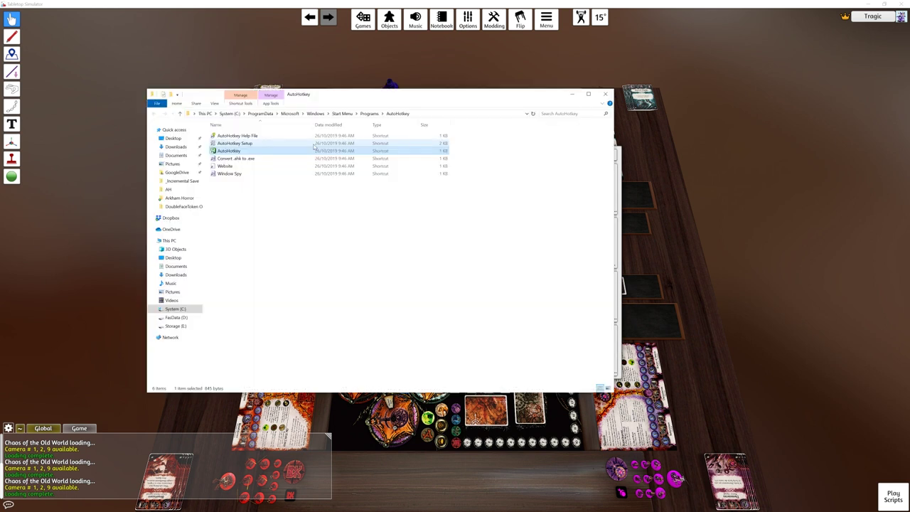
left_click_drag(364, 93, 526, 116)
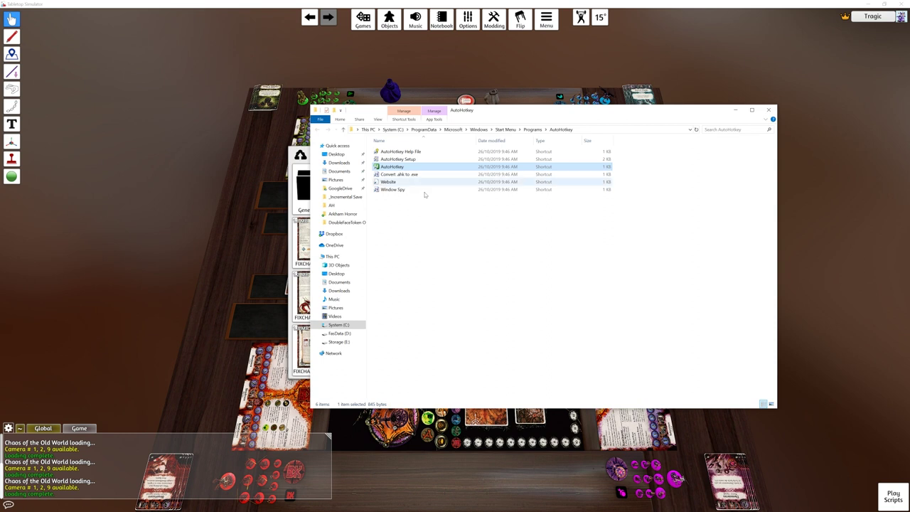
mouse_move(420, 250)
left_mouse_down()
mouse_move(382, 143)
mouse_move(428, 241)
left_mouse_up()
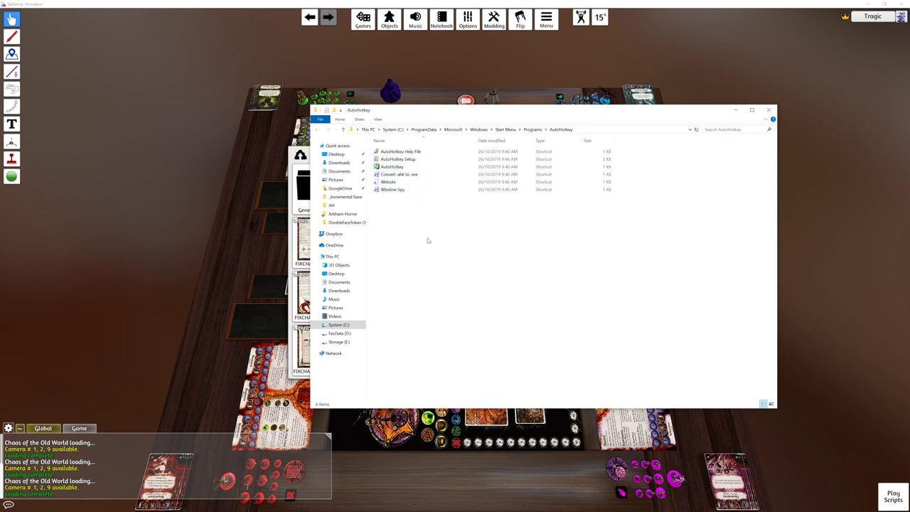
double_click(391, 192)
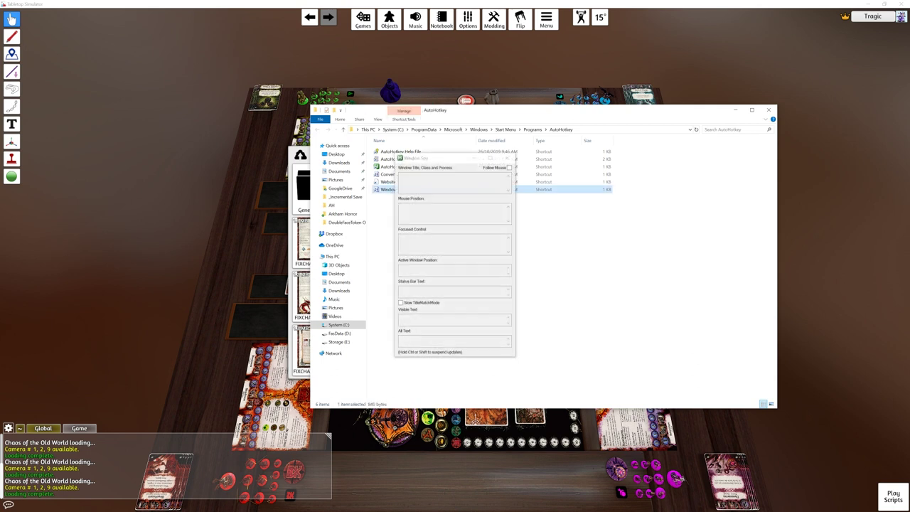
left_click(735, 109)
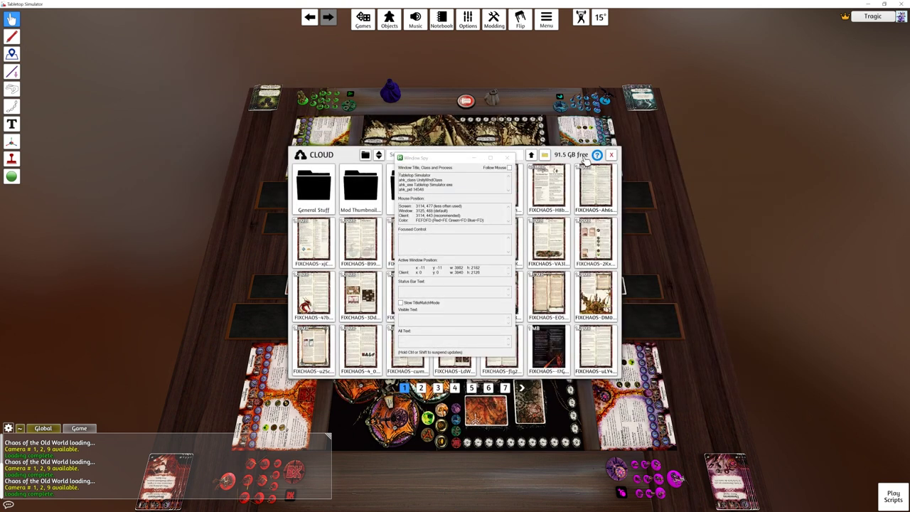
left_click_drag(448, 159, 174, 111)
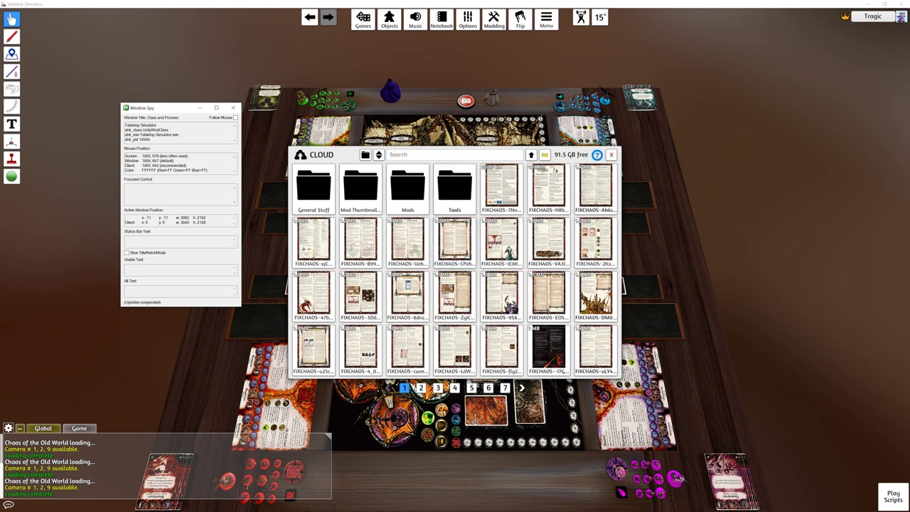
left_click_drag(0, 77, 0, 87)
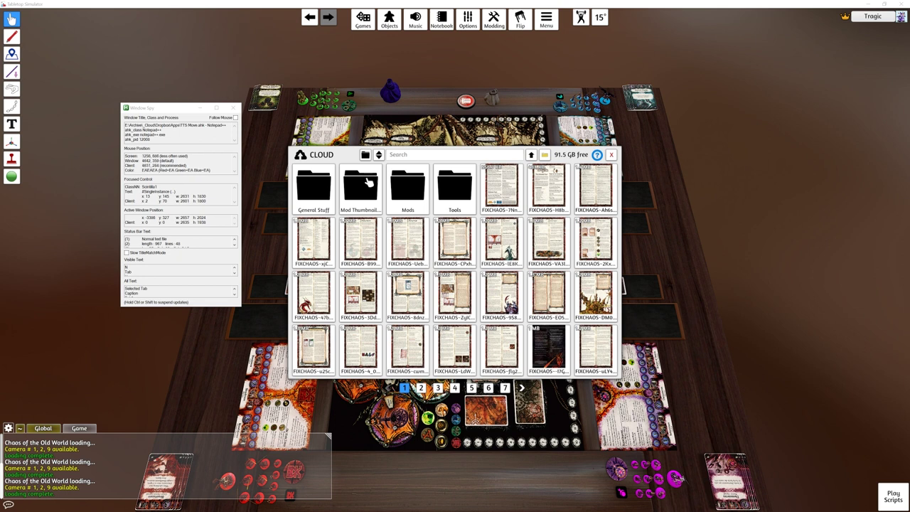
left_click(715, 70)
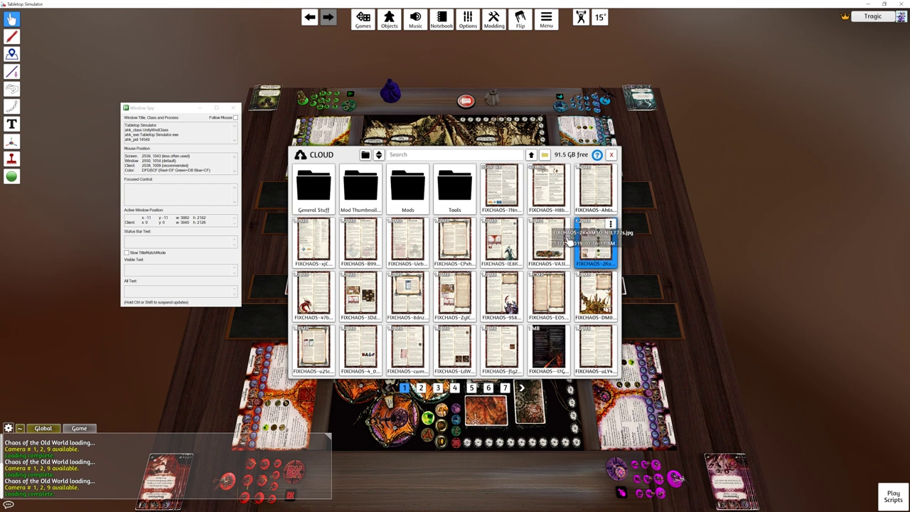
- Move the cloud file FIXCHAOS-7NnTT9npqV6CWNM.jpg to the Mods\COTOW folder
left_click(517, 171)
left_click(525, 180)
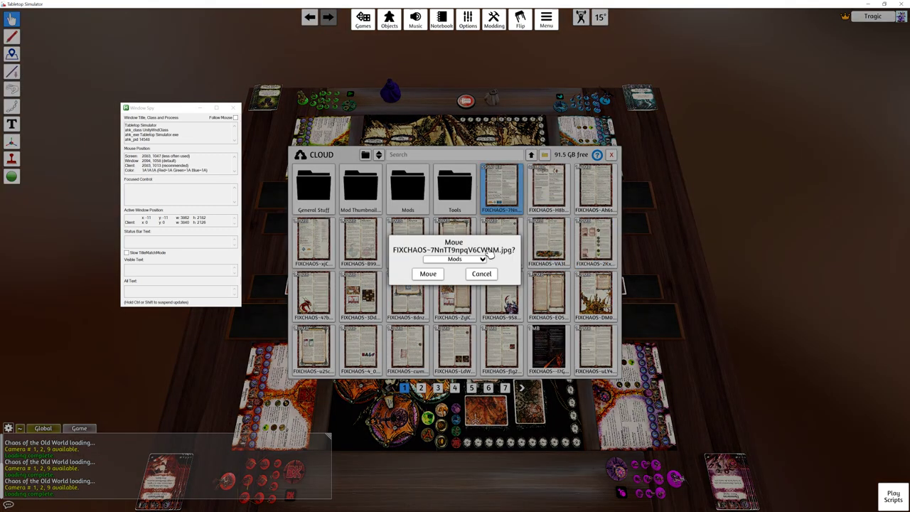
left_click(482, 259)
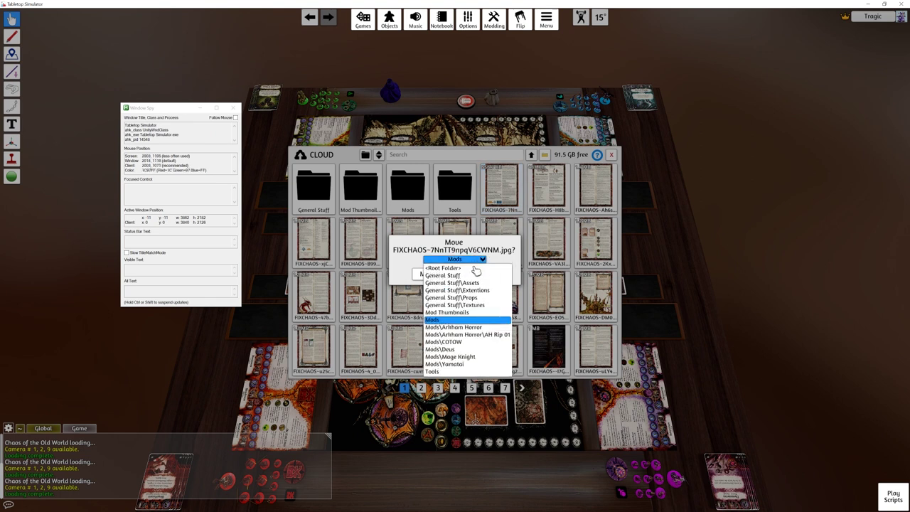
left_click(463, 344)
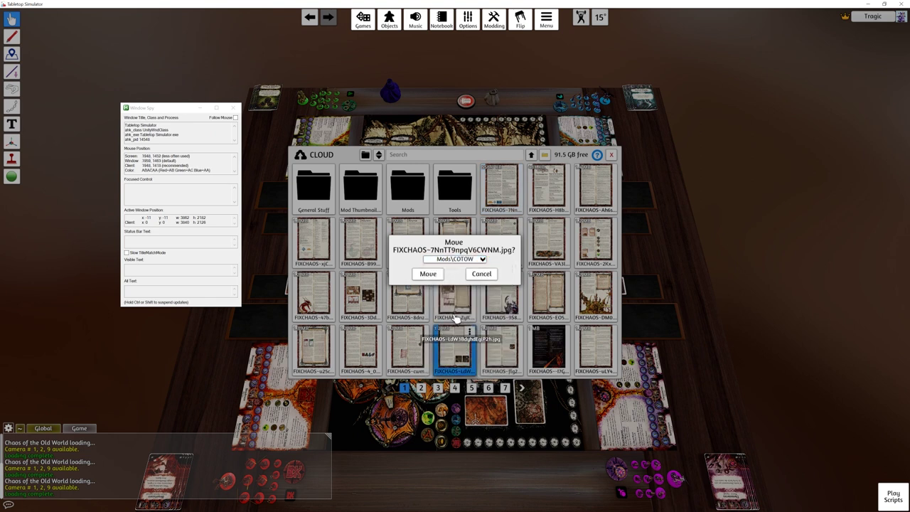
left_click(428, 274)
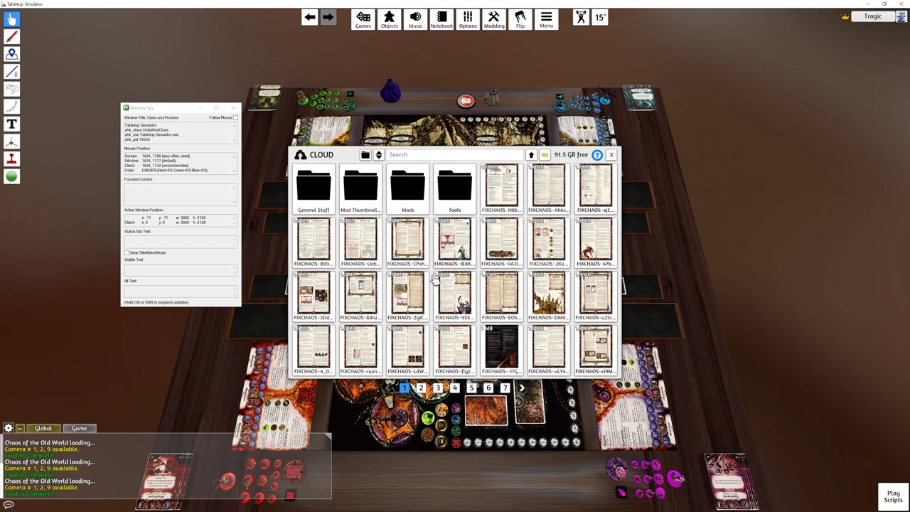
- Look inside the COTOW folder to verify the file move, and return to the cloud root
left_click(402, 193)
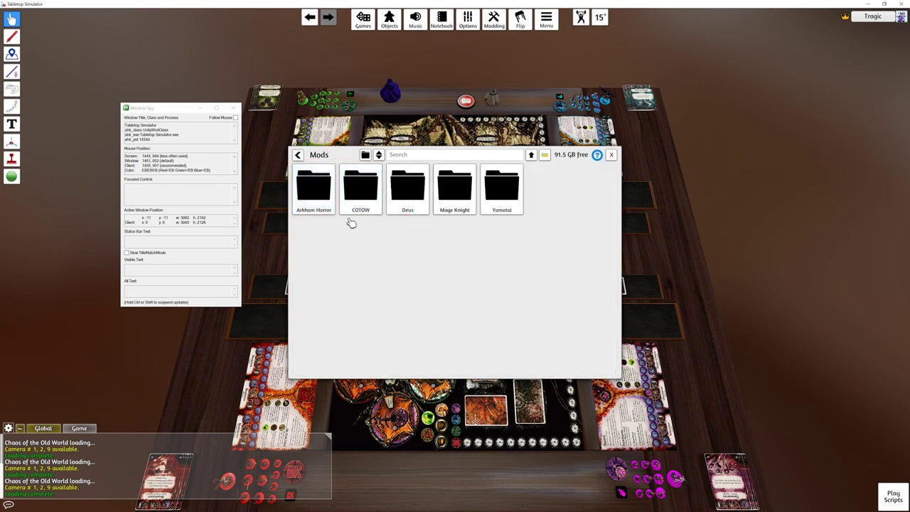
left_click(360, 191)
left_click(299, 155)
left_click(300, 155)
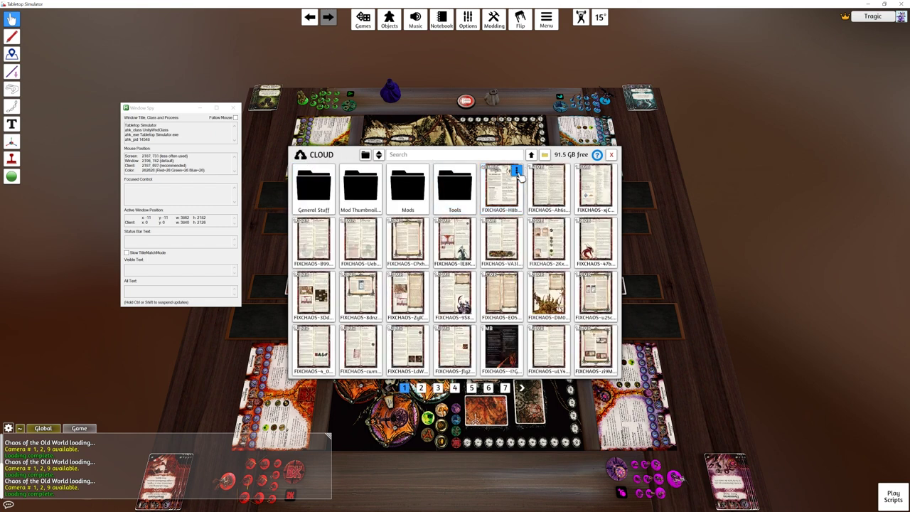
- Check which destination folder is preselected when moving the first remaining file, and cancel the move
left_click(516, 172)
left_click(524, 189)
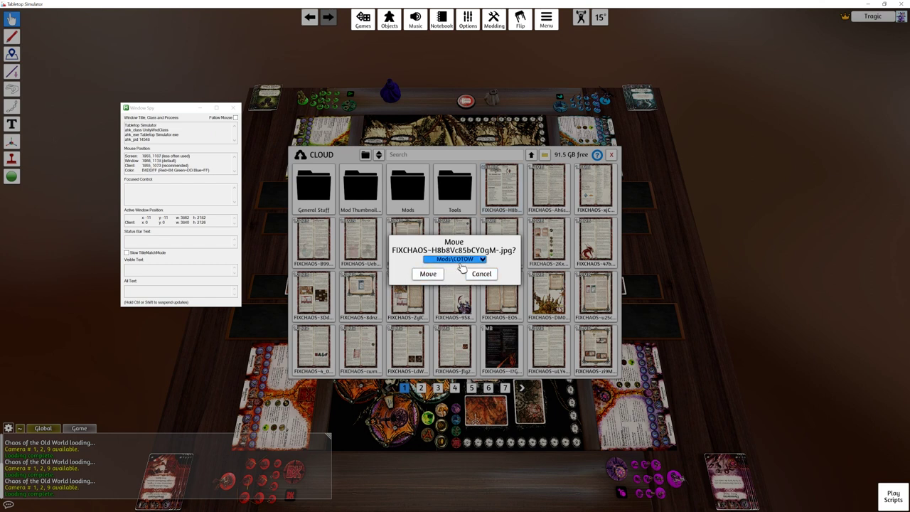
left_click(478, 274)
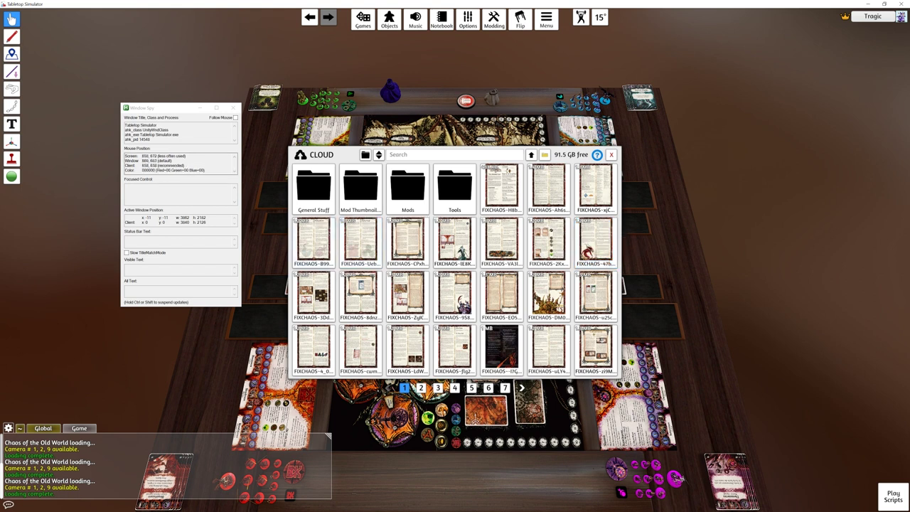
- Shift Window Spy aside and read the mouse position over the first file's options button
left_click_drag(158, 108, 148, 112)
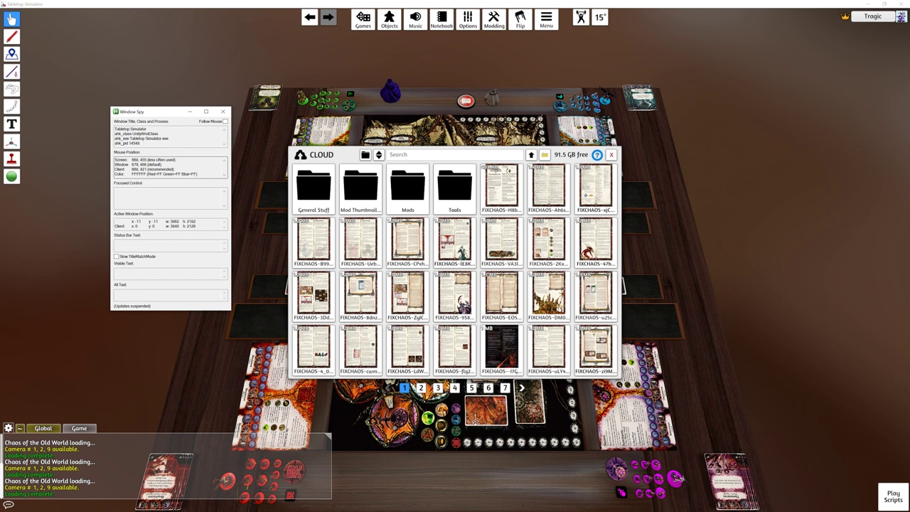
left_click_drag(177, 160, 134, 165)
left_click(517, 172)
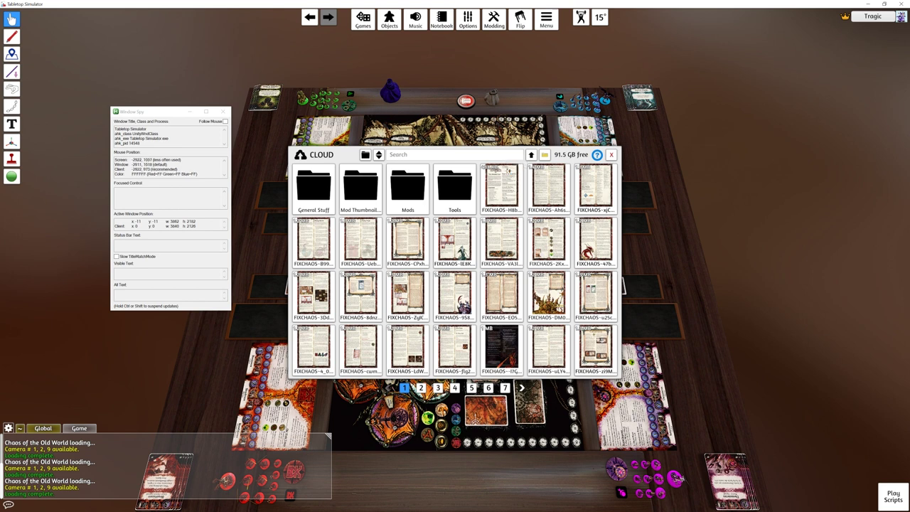
- Bring the TTS Move.ahk script into view to examine its MouseMove coordinates, and return to the Cloud Manager
left_click_drag(0, 80, 514, 5)
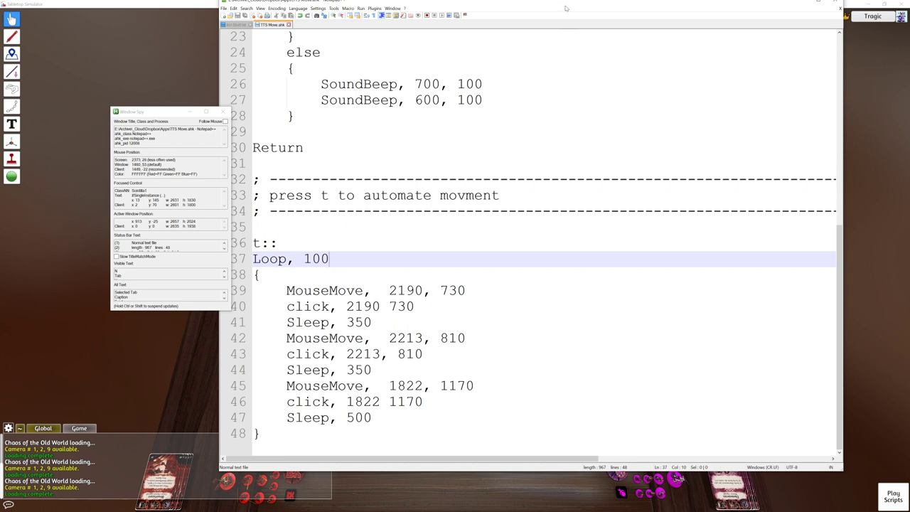
left_click_drag(490, 3, 485, 22)
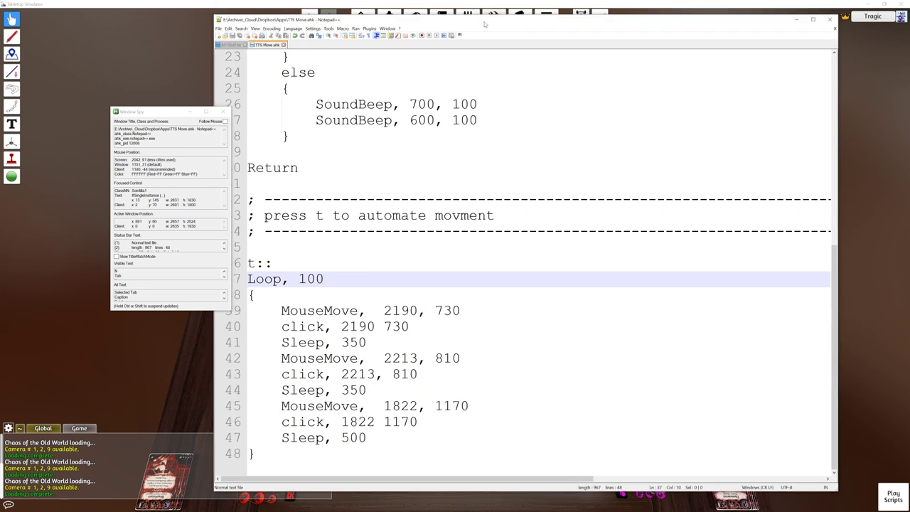
left_click(166, 41)
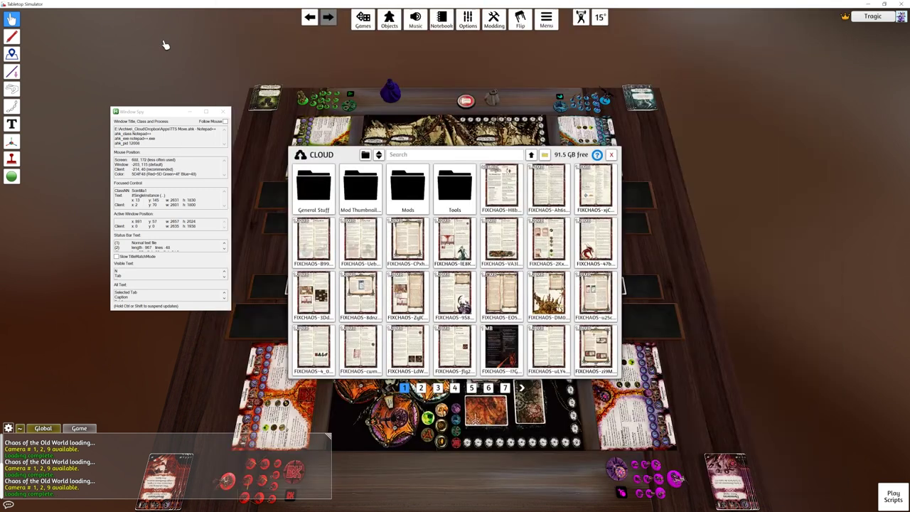
- Read the default window coordinates of the Move option in the first file's options menu with Window Spy
left_click(517, 171)
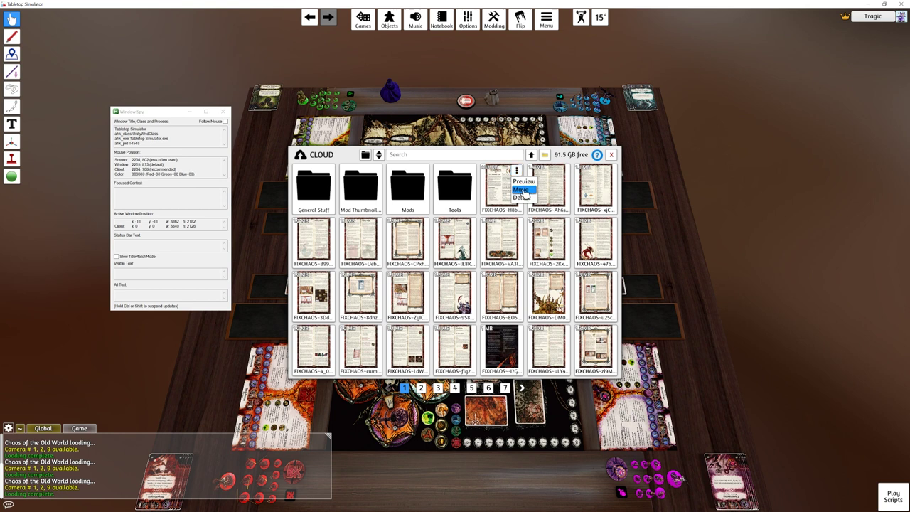
left_click_drag(162, 165, 119, 164)
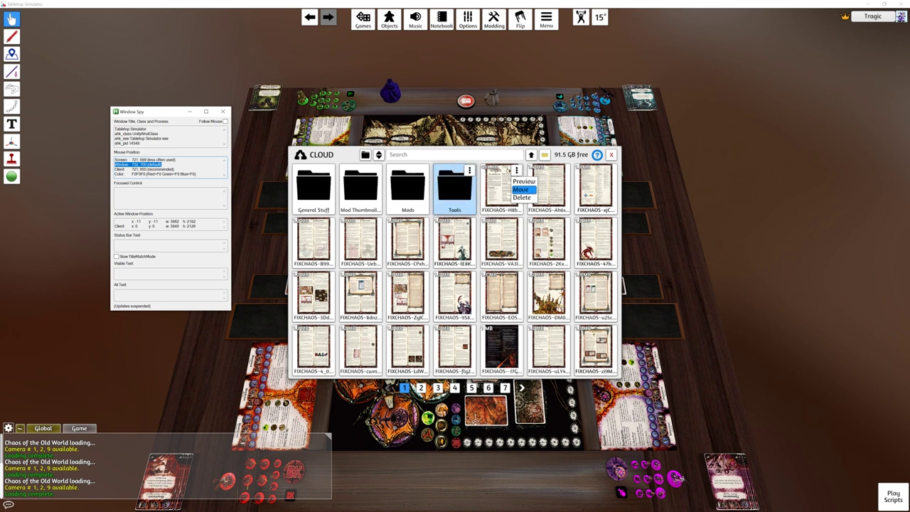
left_click(517, 171)
left_click(517, 171)
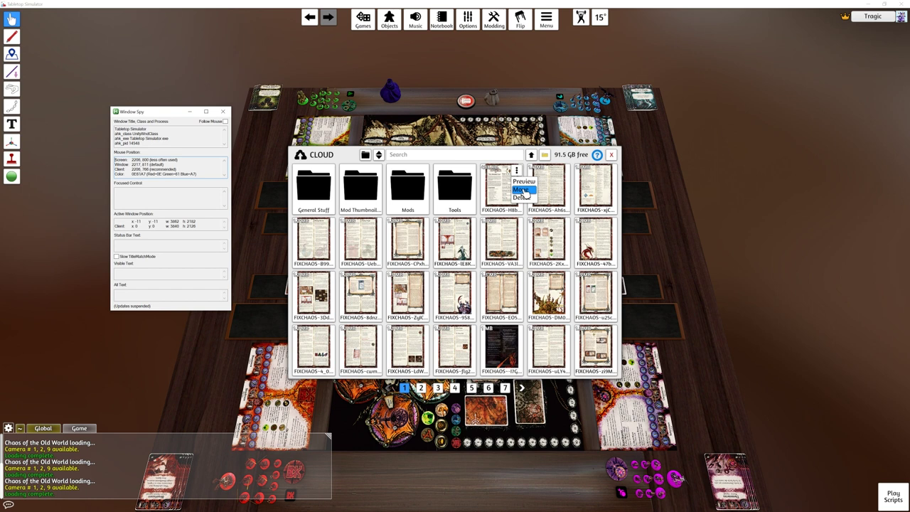
- Return to the TTS Move.ahk script and examine the coordinates for the options button and the Move option on lines 39 to 42
key("alt+Tab")
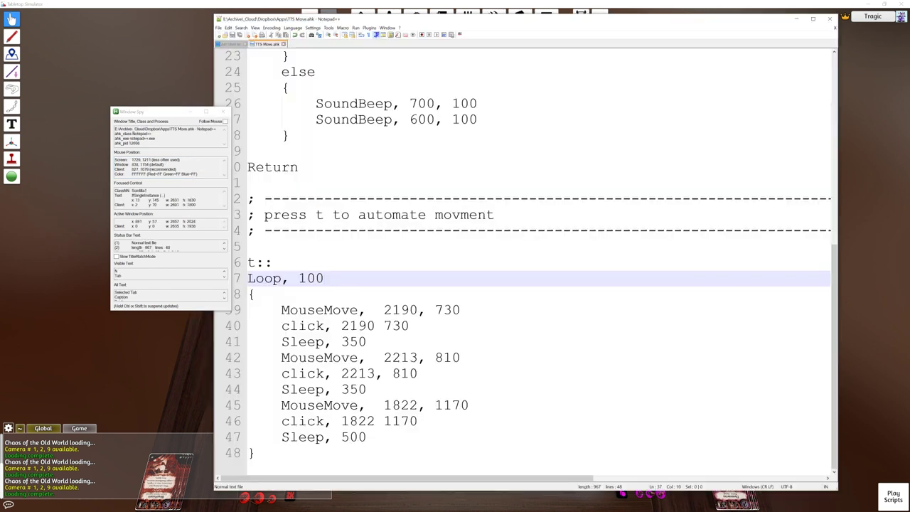
left_click_drag(385, 357, 468, 354)
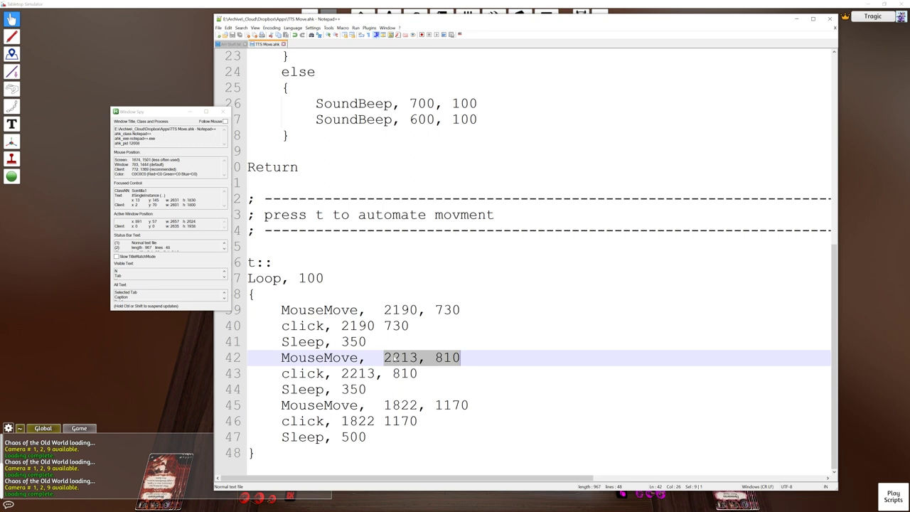
left_click_drag(384, 310, 461, 310)
left_click_drag(341, 325, 409, 325)
left_click(410, 330)
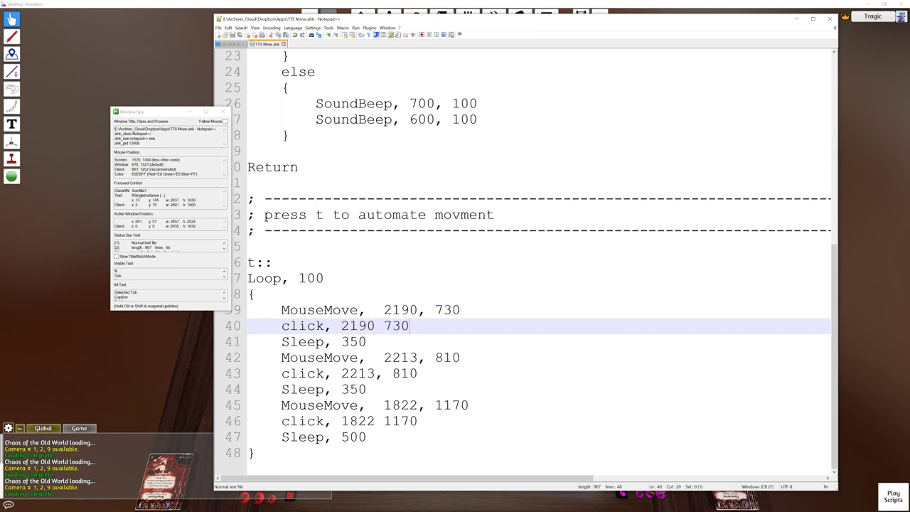
left_click_drag(376, 327, 426, 312)
left_click(444, 345)
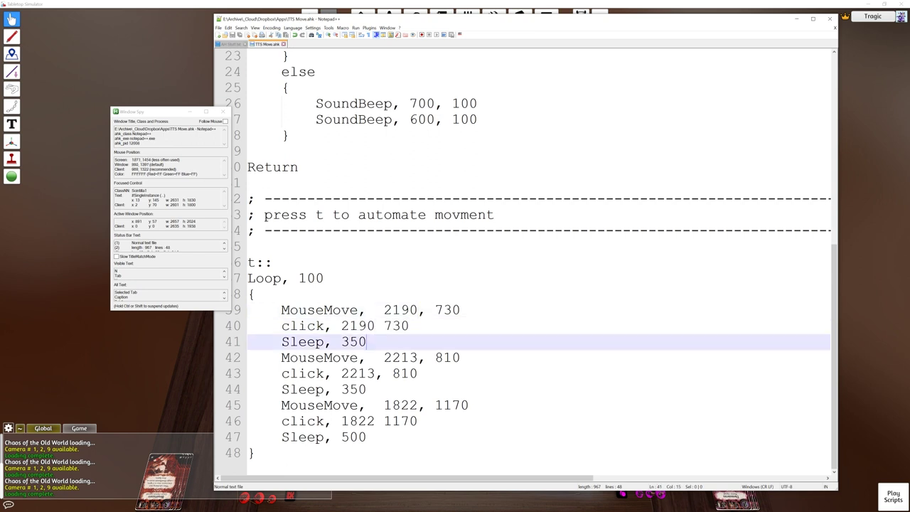
- Open the first file's Move dialog, read its confirm button's position with Window Spy, and compare it with script lines 45 and 46
left_click(161, 91)
left_click(517, 172)
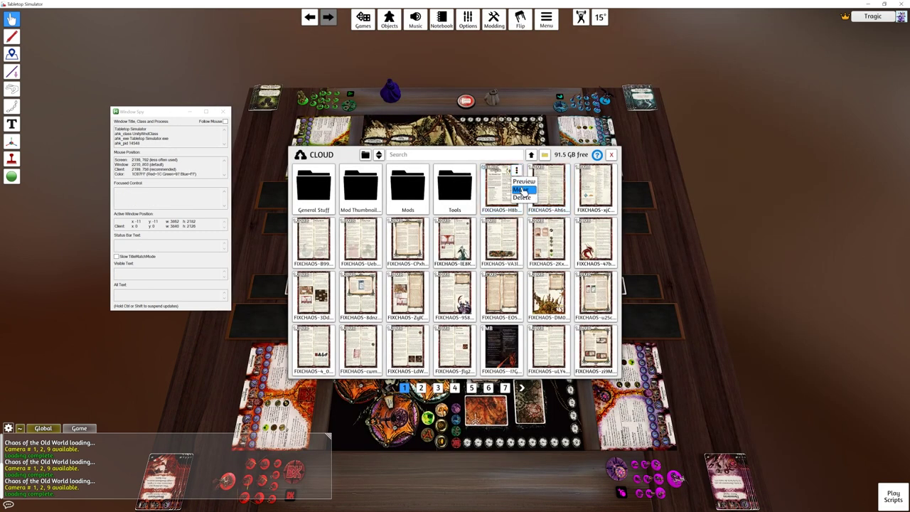
left_click(521, 190)
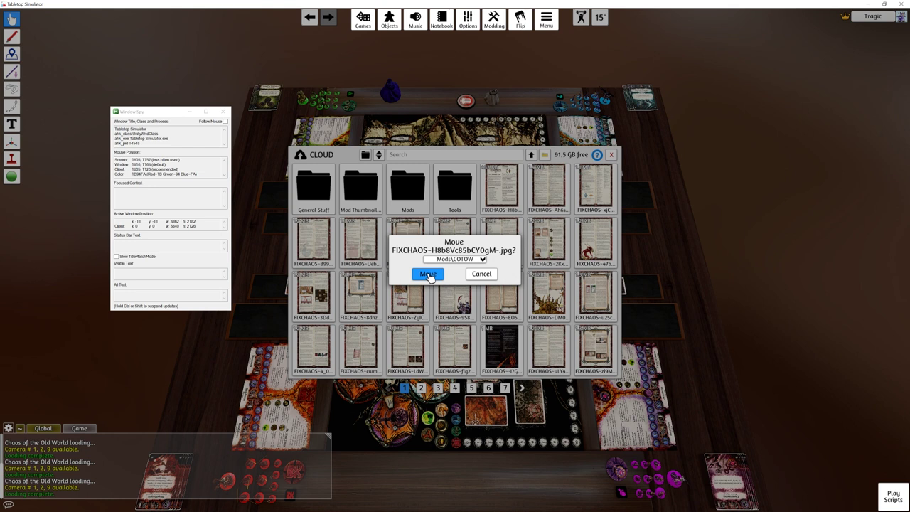
key("alt+Tab")
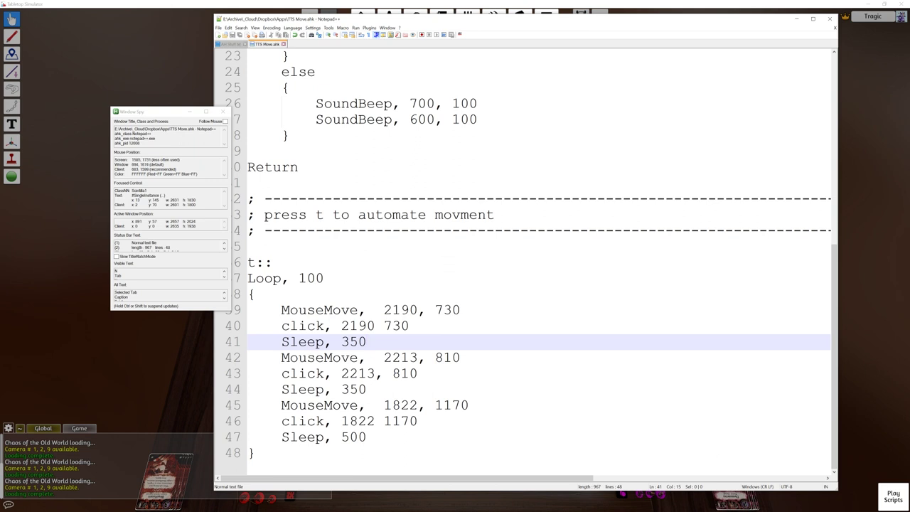
left_click_drag(341, 420, 435, 405)
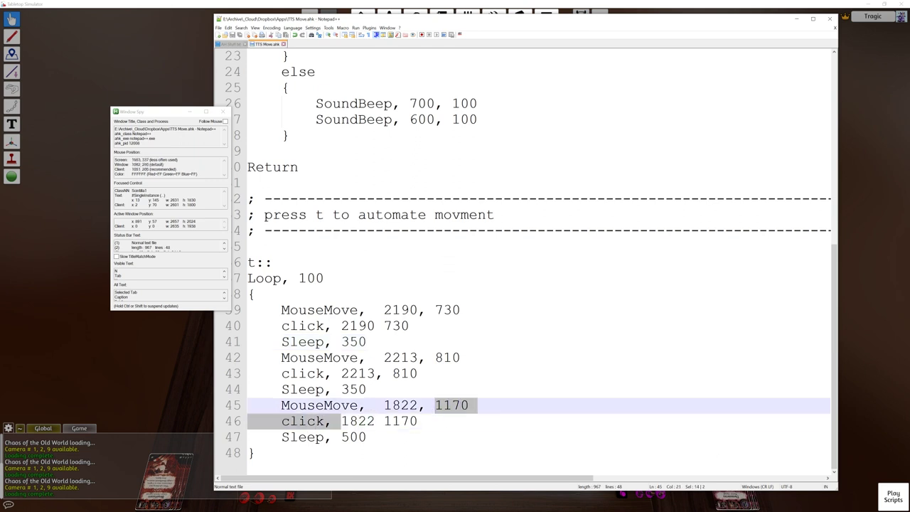
- Close Window Spy and cancel the pending move of the first file in the Cloud Manager
left_click(224, 111)
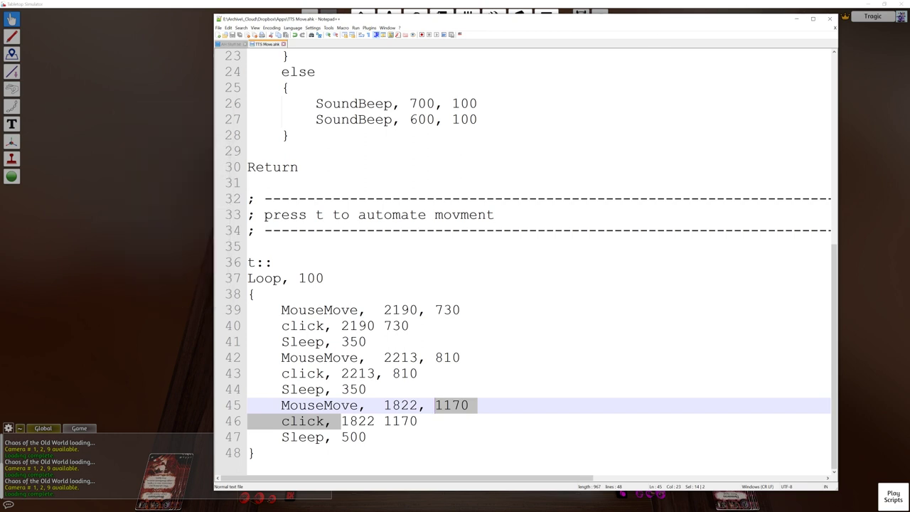
left_click(854, 105)
left_click(489, 273)
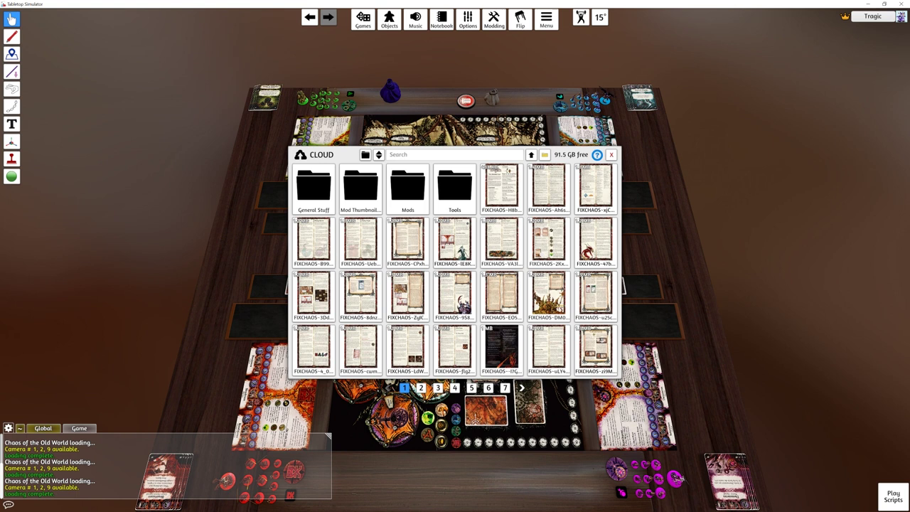
- Run the TTS Move.ahk script from the Apps folder in Dropbox and switch back to Tabletop Simulator's Cloud Manager
key("alt+Tab")
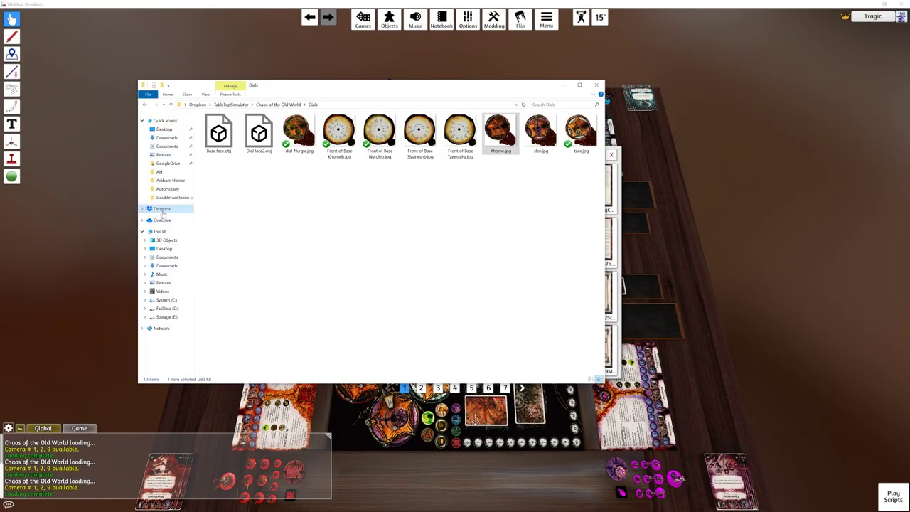
left_click(162, 209)
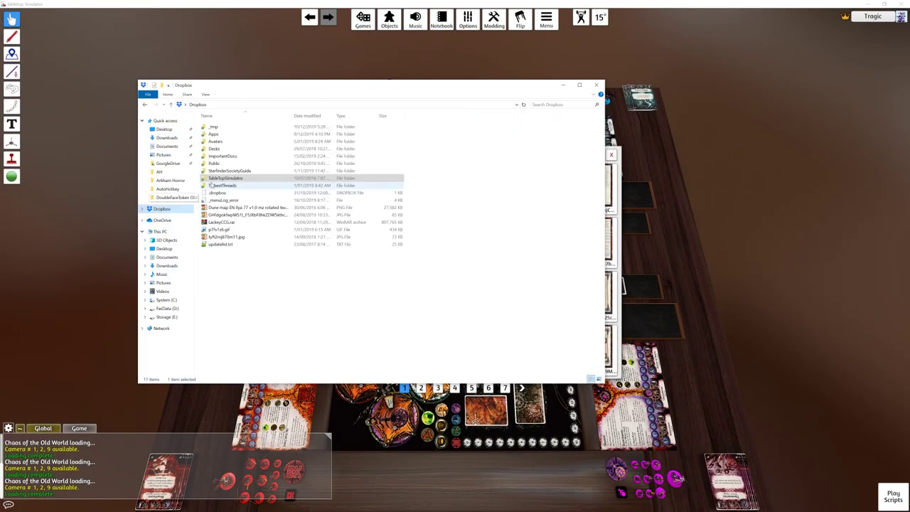
double_click(226, 134)
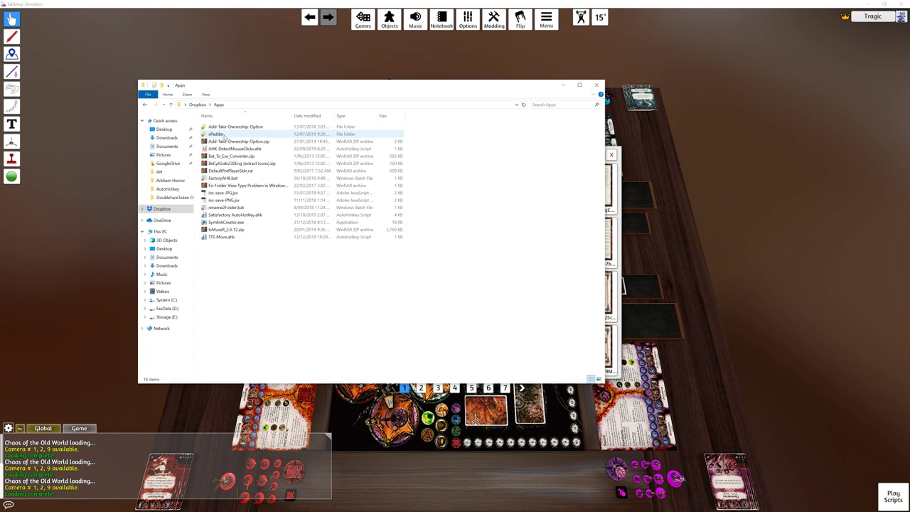
left_click(219, 239)
left_click(686, 134)
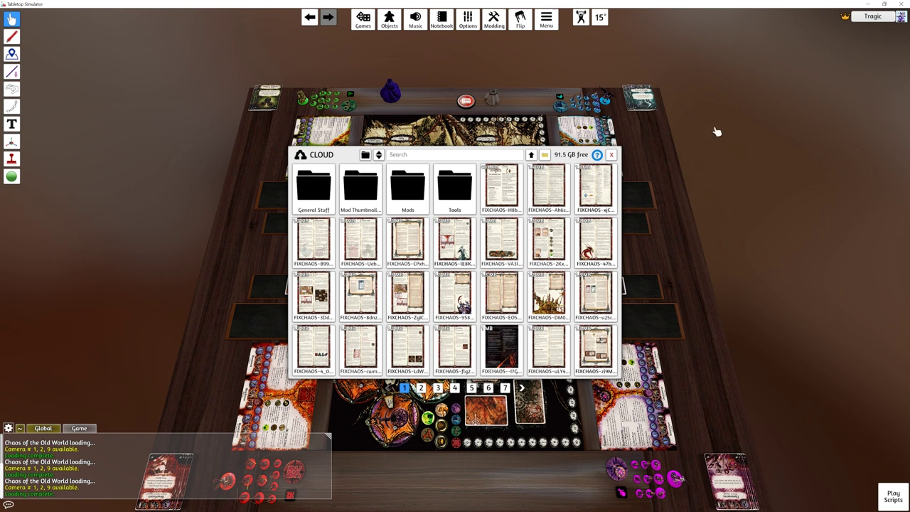
- Move the uploaded FIXCHAOS files one after another into the Mods\COTOW folder, always taking the first remaining file
left_click(516, 171)
left_click(521, 188)
left_click(427, 275)
left_click(516, 171)
left_click(521, 188)
left_click(426, 274)
left_click(515, 170)
left_click(521, 187)
left_click(427, 275)
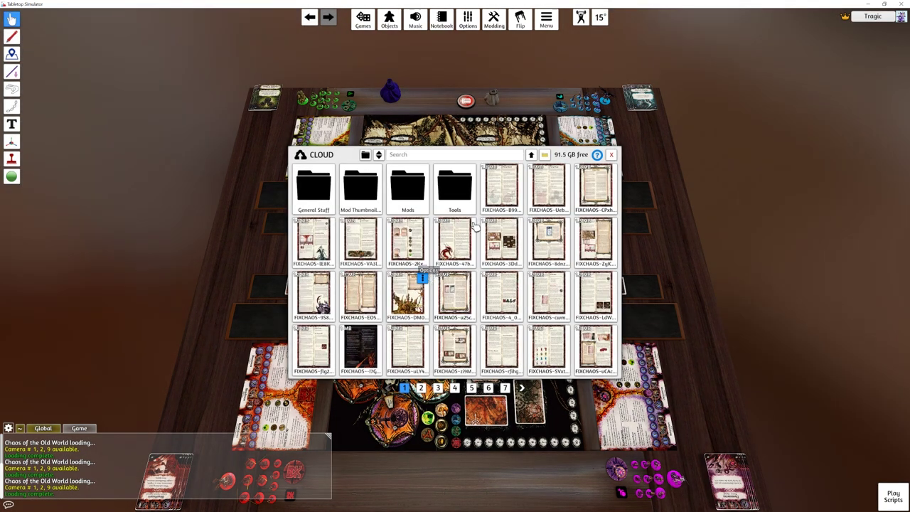
left_click(515, 170)
left_click(521, 188)
left_click(427, 274)
left_click(516, 171)
left_click(521, 187)
left_click(427, 274)
left_click(516, 171)
left_click(522, 188)
left_click(427, 274)
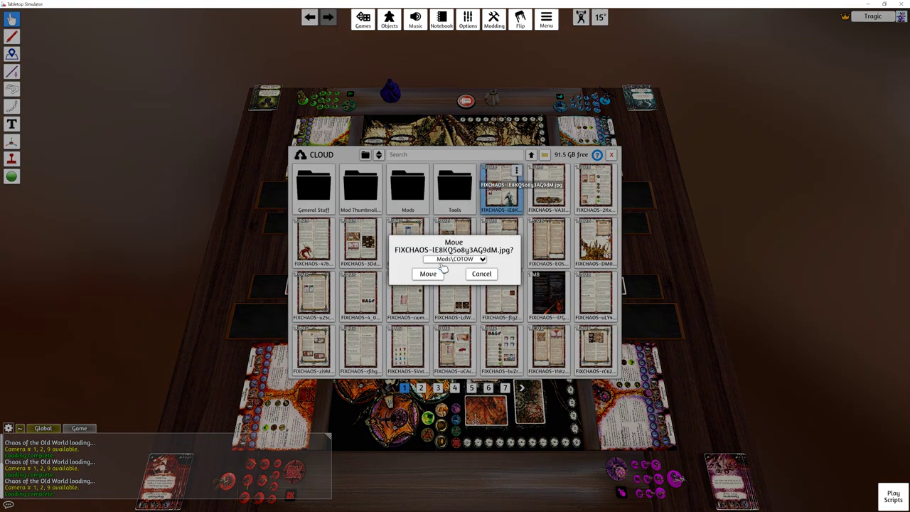
left_click(432, 276)
left_click(517, 170)
left_click(524, 190)
left_click(432, 276)
left_click(516, 171)
left_click(523, 185)
left_click(429, 274)
left_click(522, 188)
left_click(429, 275)
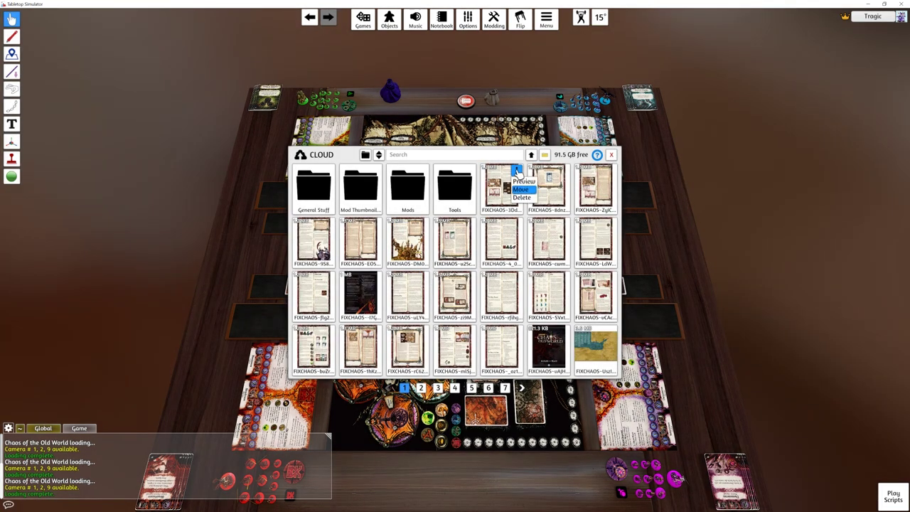
left_click(522, 188)
left_click(429, 275)
left_click(523, 185)
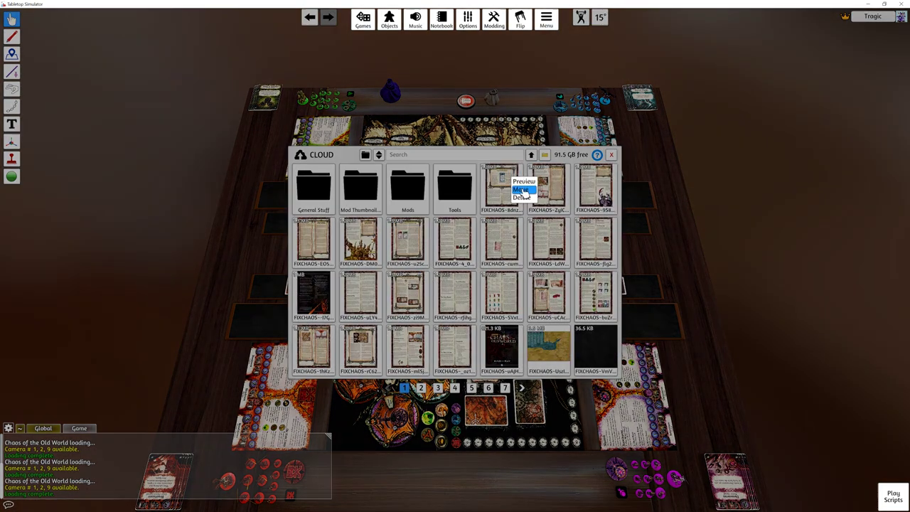
left_click(428, 275)
left_click(522, 189)
left_click(428, 273)
left_click(521, 189)
left_click(429, 273)
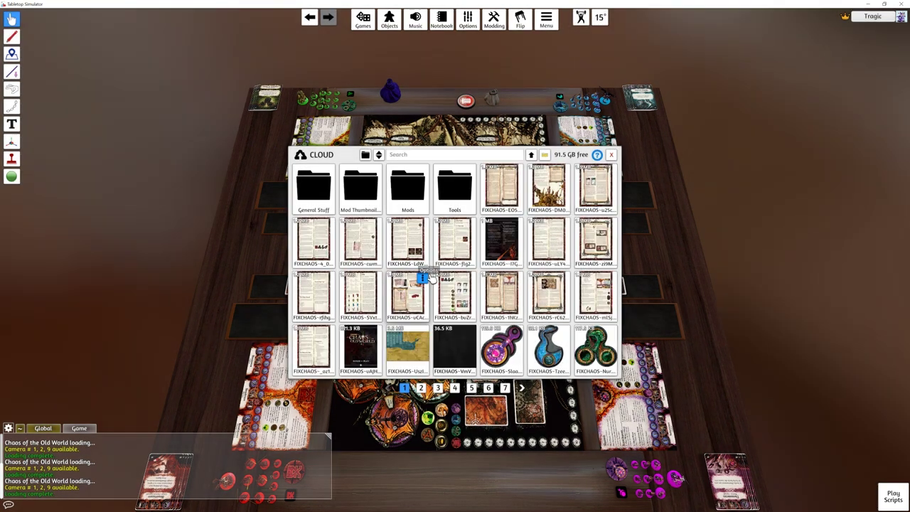
left_click(523, 185)
left_click(429, 273)
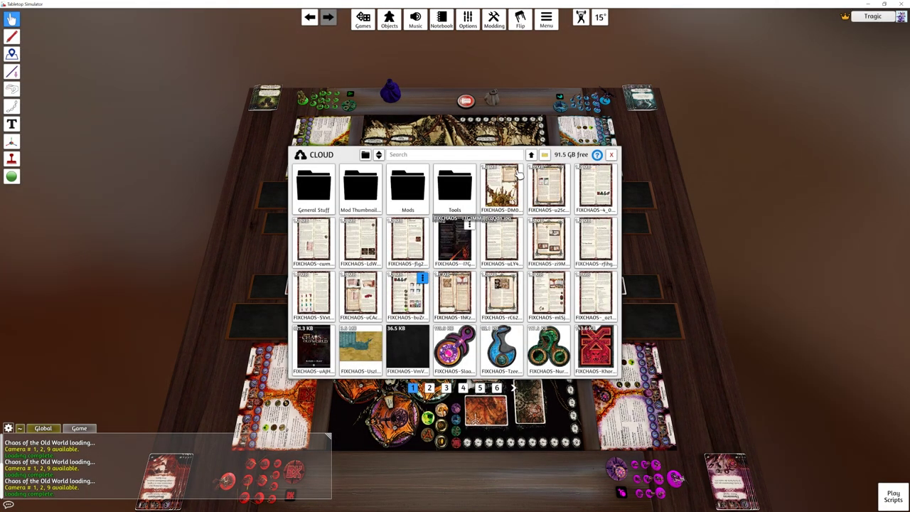
left_click(523, 190)
left_click(429, 273)
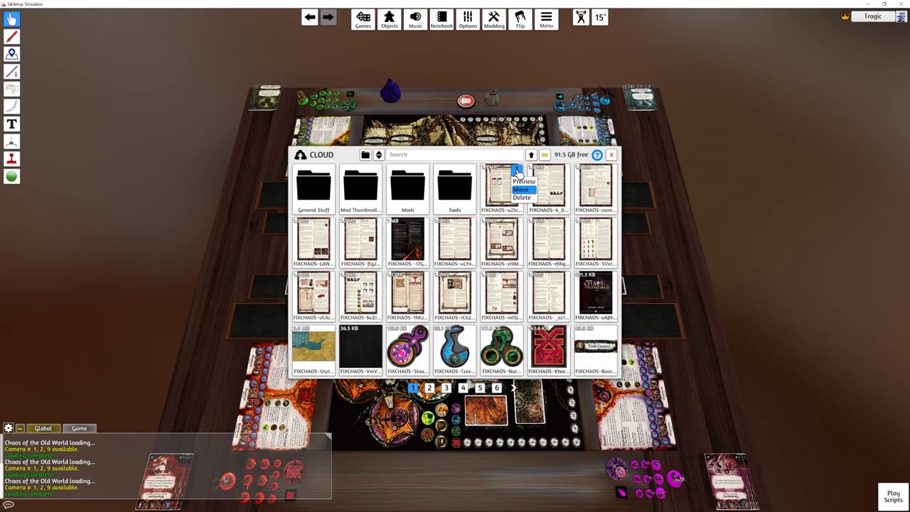
left_click(521, 189)
left_click(428, 273)
left_click(521, 189)
left_click(429, 273)
left_click(522, 189)
left_click(429, 273)
left_click(521, 189)
left_click(429, 273)
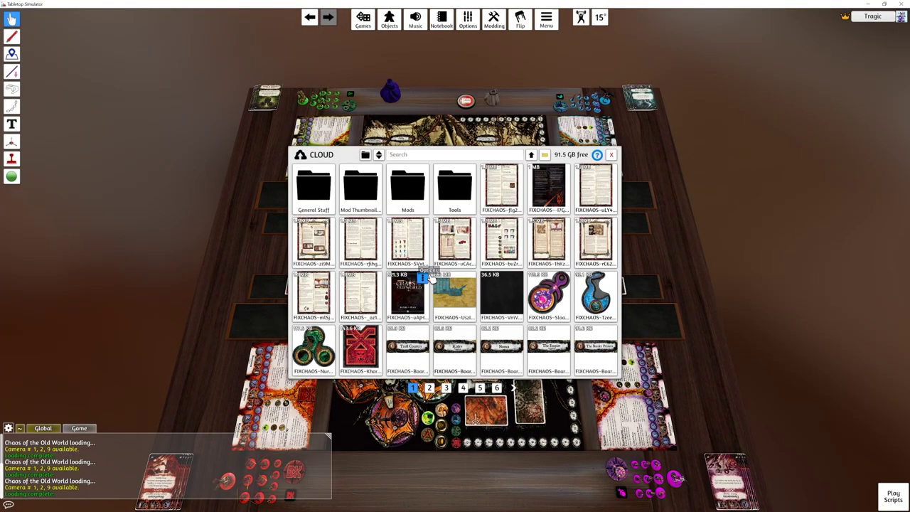
left_click(521, 189)
left_click(429, 273)
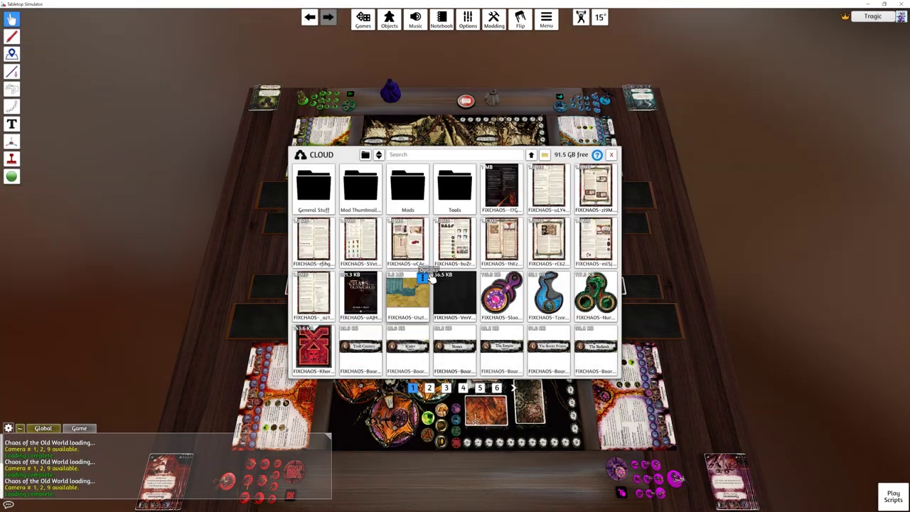
left_click(517, 171)
left_click(522, 190)
left_click(426, 273)
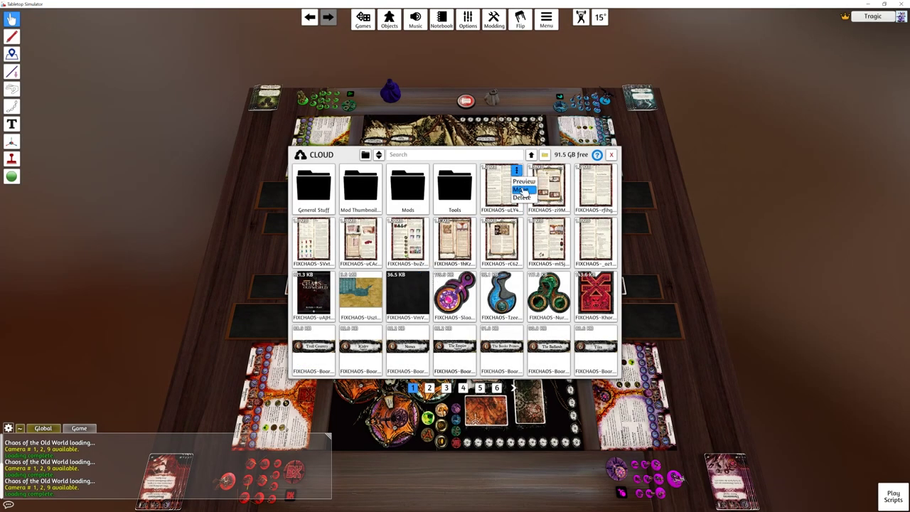
left_click(522, 190)
left_click(428, 273)
left_click(517, 171)
left_click(523, 190)
left_click(428, 273)
left_click(517, 171)
left_click(522, 190)
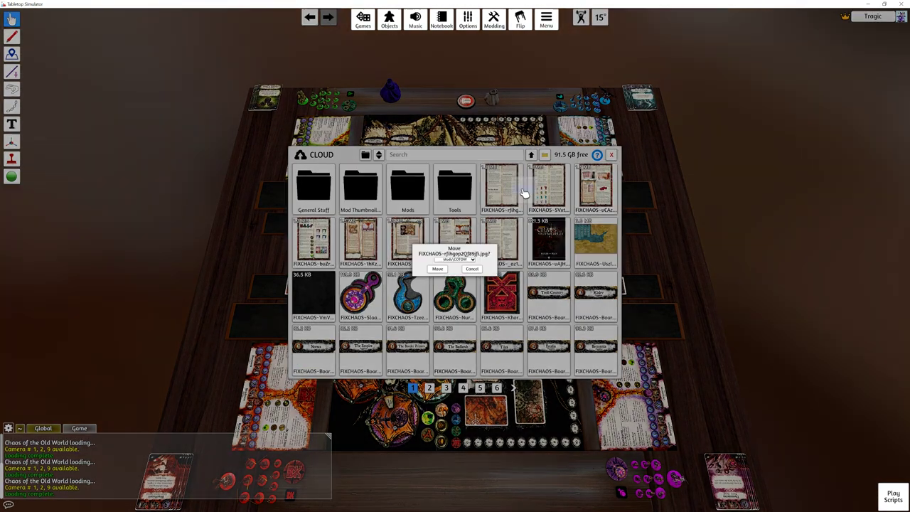
left_click(428, 274)
left_click(522, 190)
left_click(428, 273)
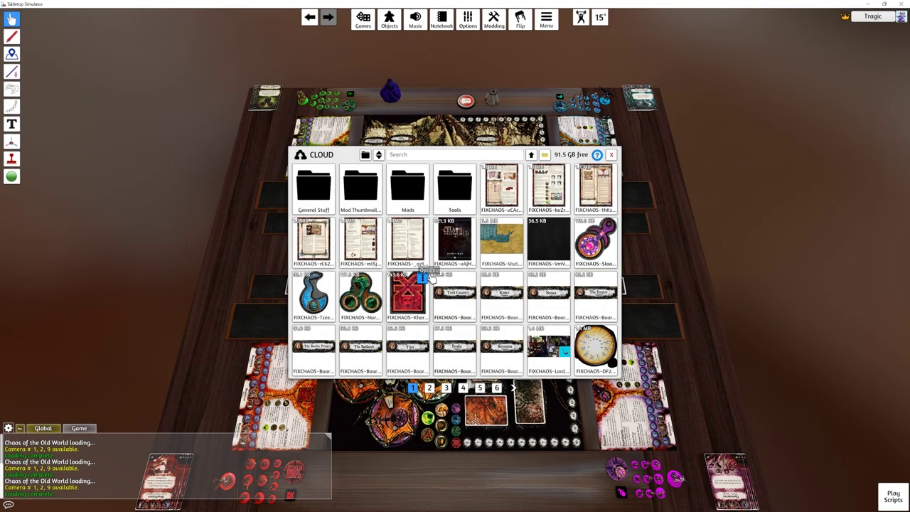
left_click(522, 189)
left_click(428, 273)
left_click(517, 171)
left_click(522, 190)
left_click(429, 273)
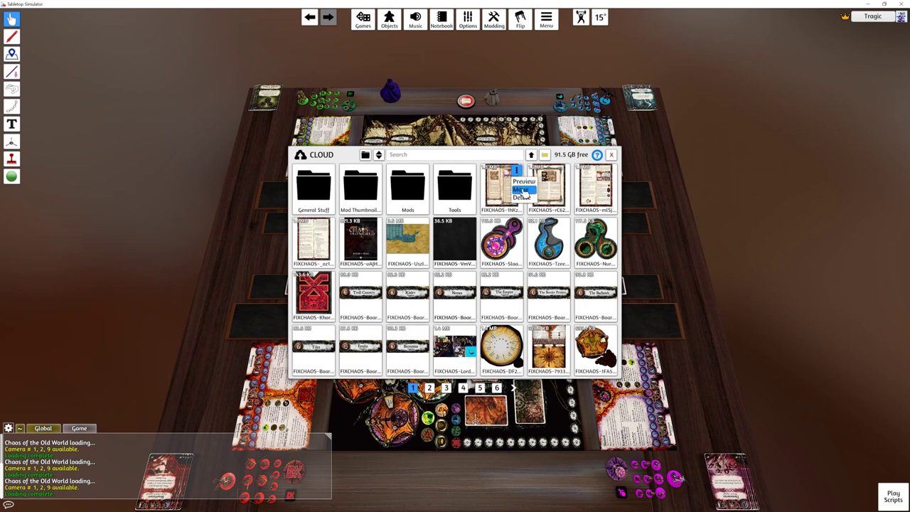
left_click(523, 190)
left_click(428, 272)
left_click(522, 190)
left_click(428, 273)
left_click(523, 190)
left_click(430, 272)
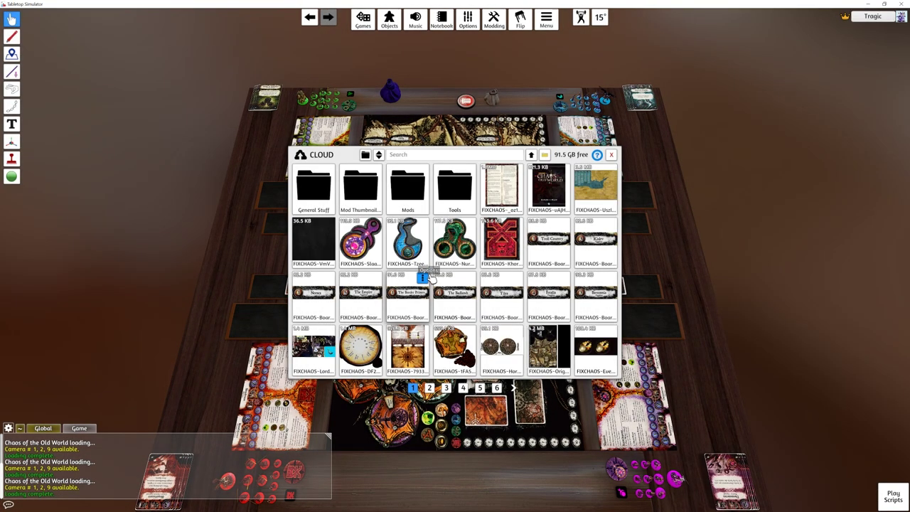
left_click(517, 173)
left_click(522, 190)
left_click(429, 272)
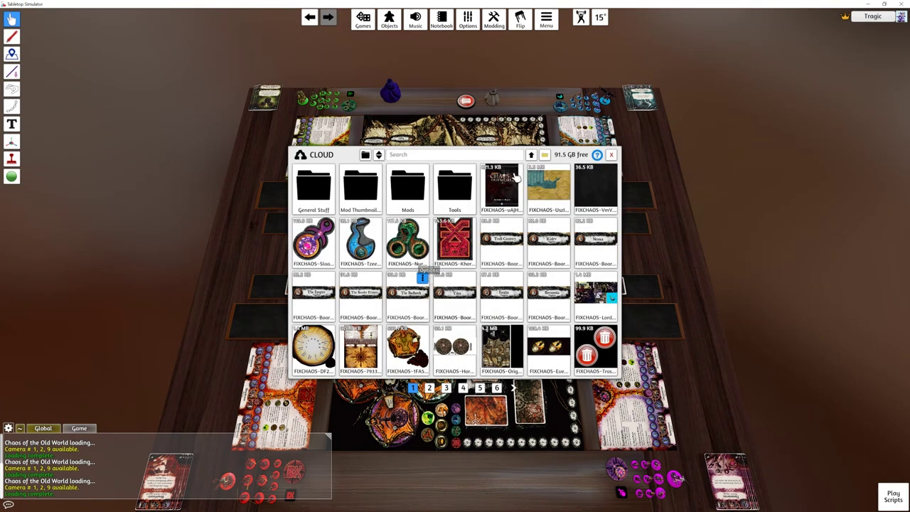
left_click(523, 190)
left_click(428, 273)
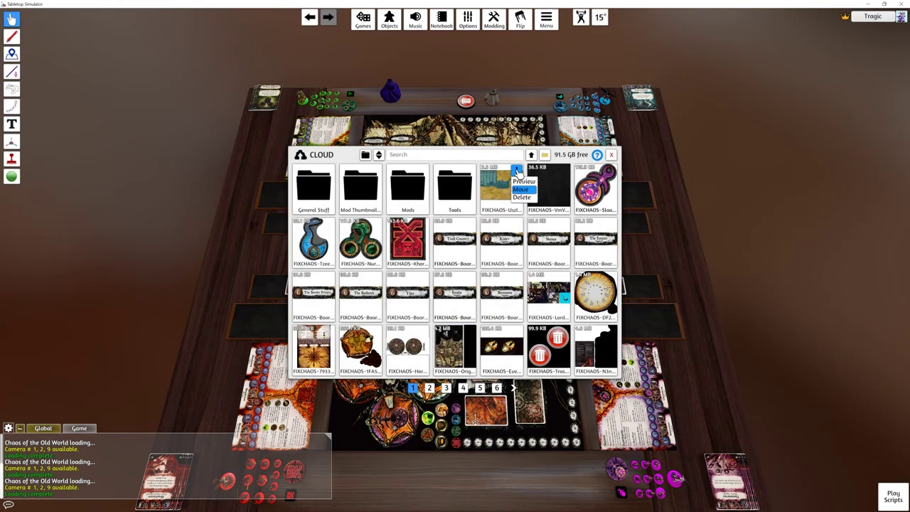
left_click(522, 189)
left_click(429, 273)
left_click(518, 172)
left_click(522, 189)
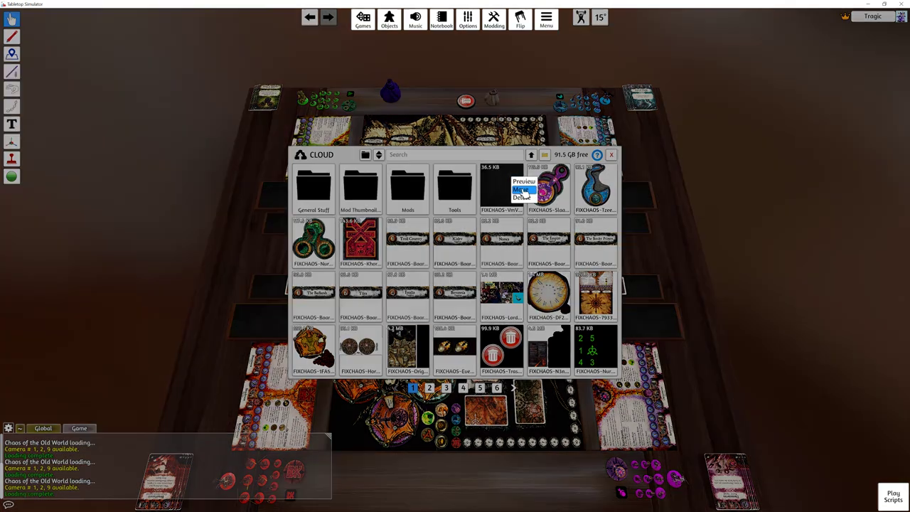
left_click(429, 273)
left_click(522, 190)
left_click(429, 273)
left_click(522, 190)
left_click(428, 274)
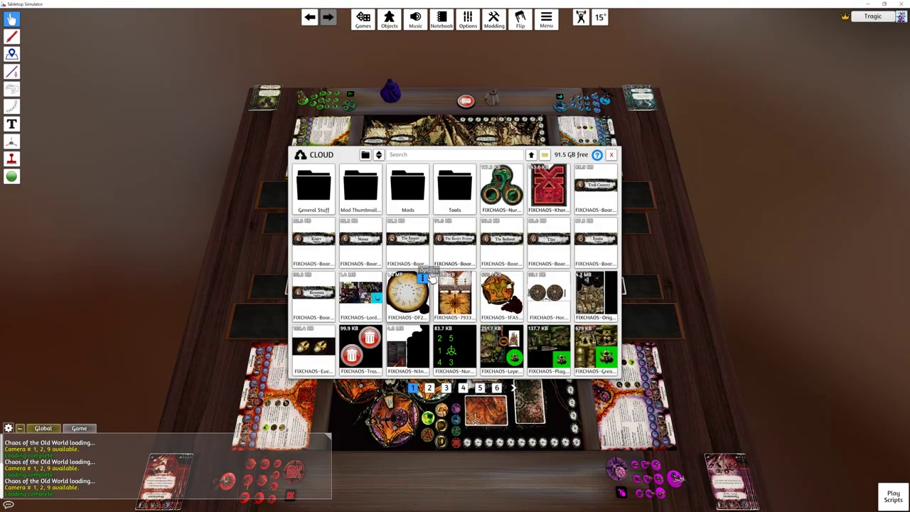
left_click(522, 186)
left_click(429, 274)
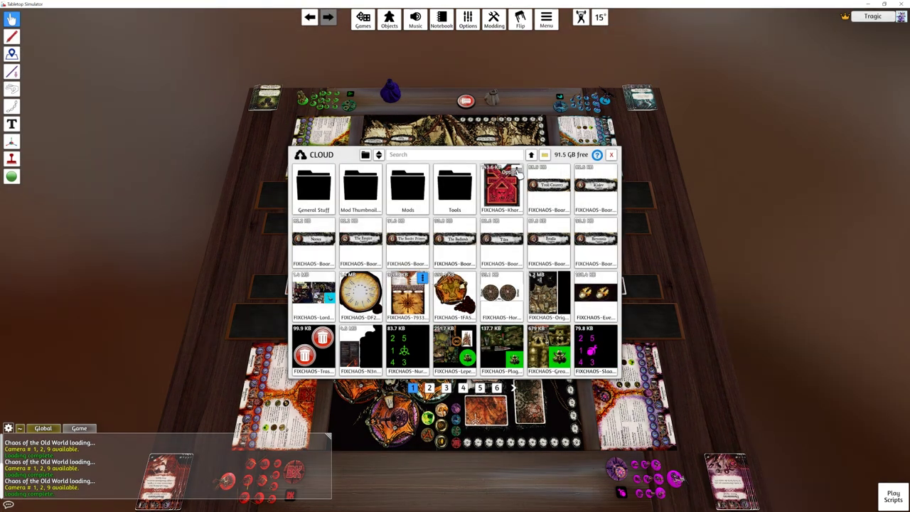
left_click(523, 190)
left_click(427, 273)
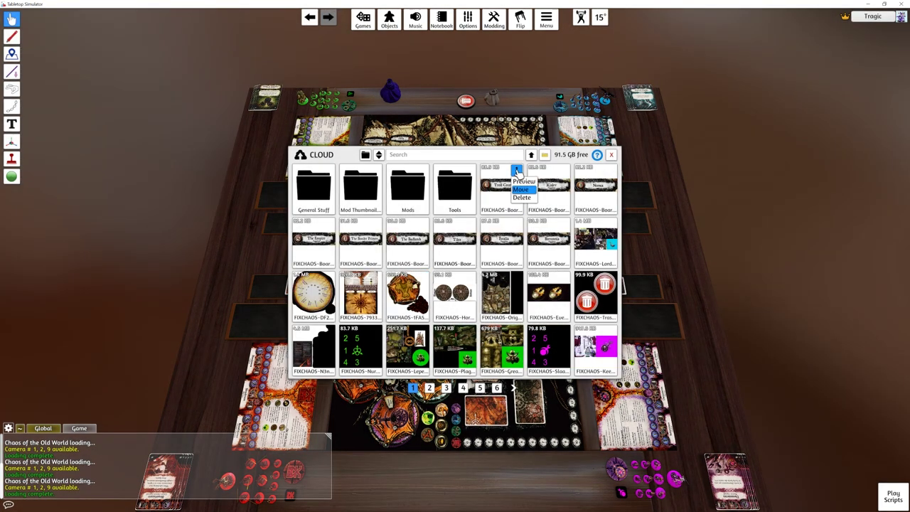
left_click(523, 190)
left_click(429, 273)
left_click(517, 171)
left_click(523, 190)
left_click(429, 274)
left_click(518, 171)
left_click(523, 190)
left_click(429, 274)
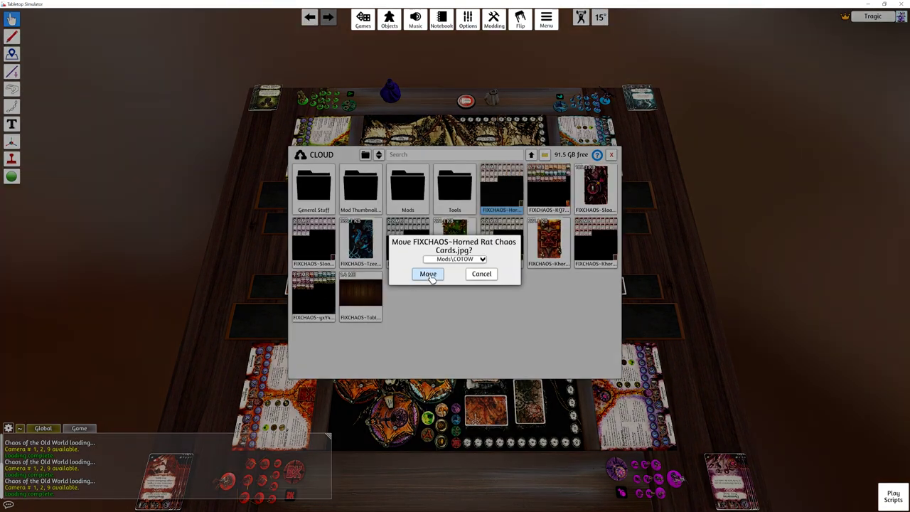
- Move the remaining FIXCHAOS files, starting with FIXCHAOS-Horned Rat Chaos Cards.jpg, into Mods\COTOW until none is left in the cloud's root folder
left_click(431, 278)
left_click(524, 193)
left_click(437, 274)
left_click(525, 193)
left_click(438, 273)
left_click(525, 194)
left_click(436, 274)
left_click(524, 194)
left_click(437, 270)
left_click(517, 171)
left_click(522, 191)
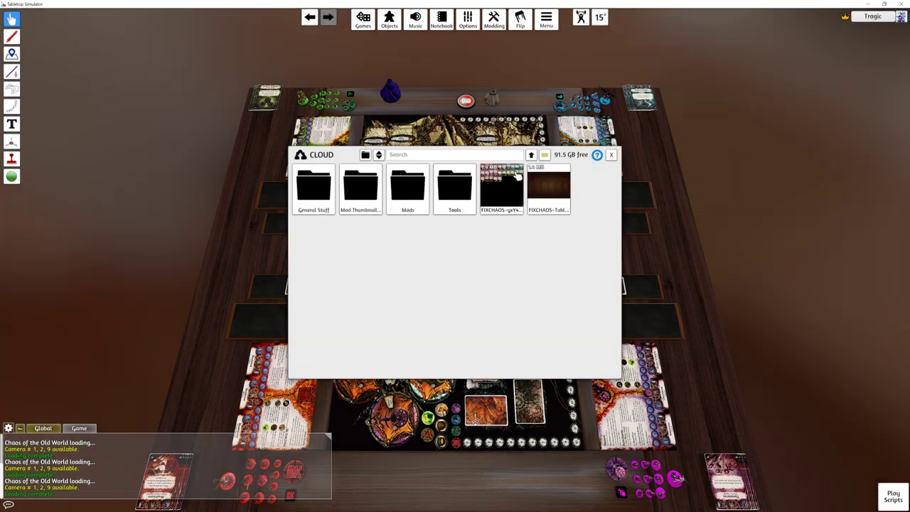
left_click(431, 279)
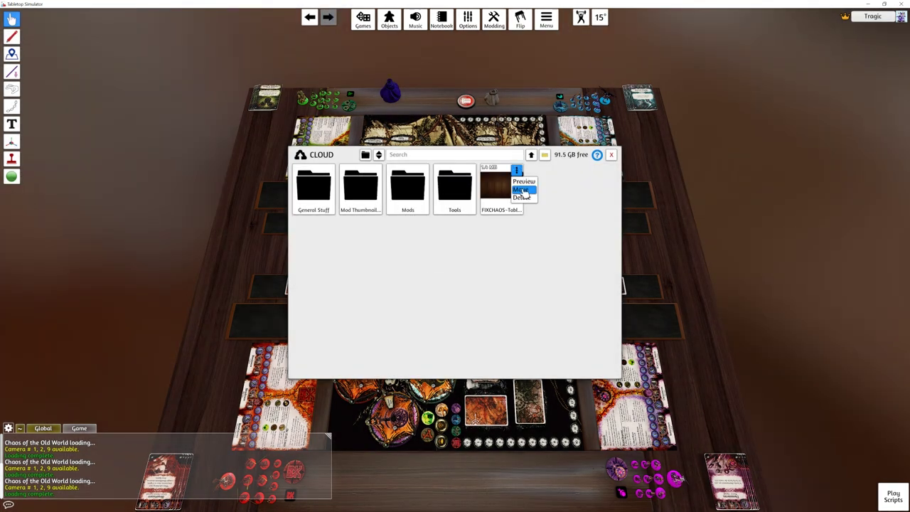
left_click(523, 190)
key("Return")
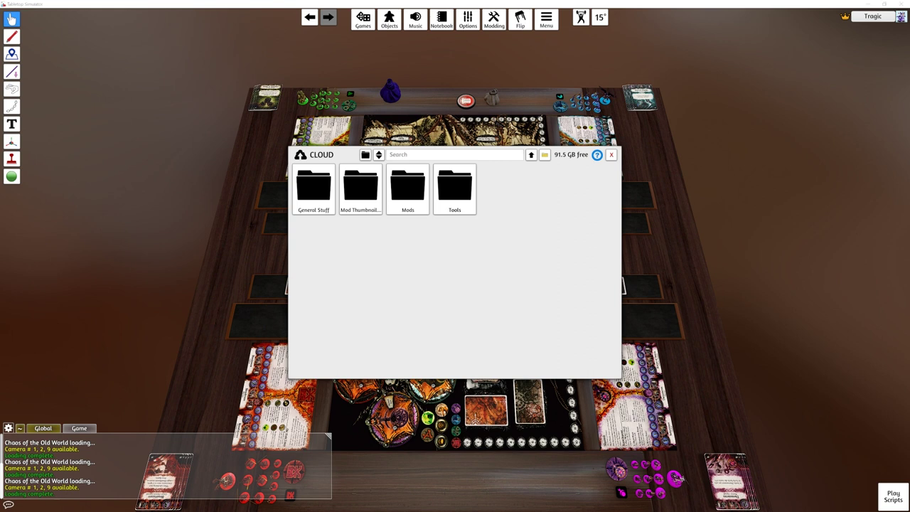
- Check the moved files in the cloud's Mods\COTOW folder and close the Cloud Manager
left_click(409, 199)
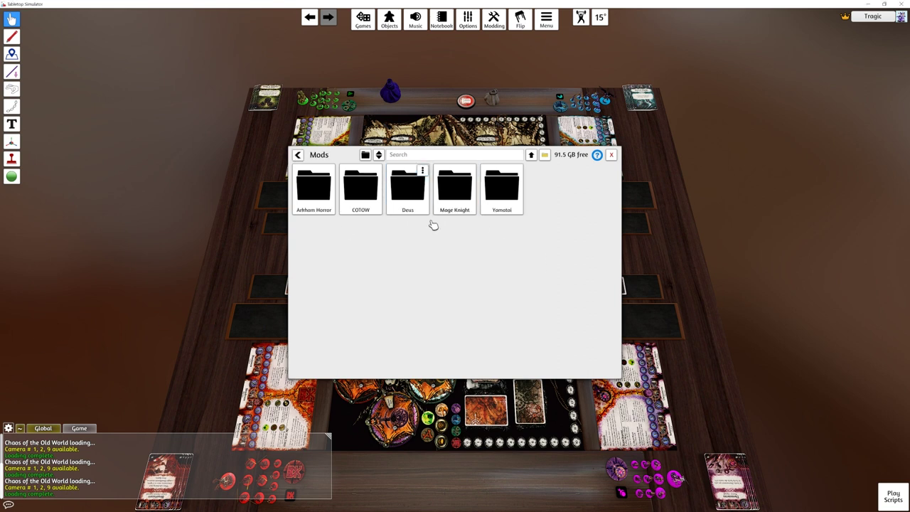
left_click(352, 203)
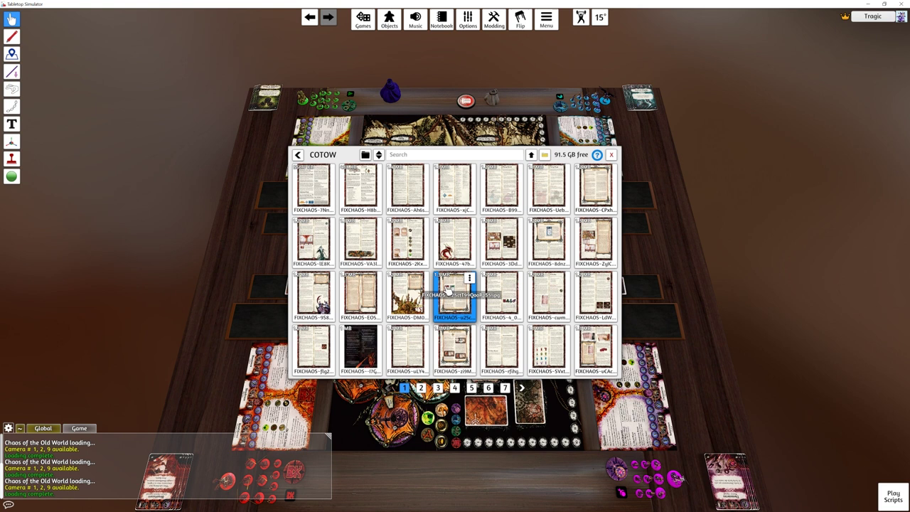
left_click(611, 154)
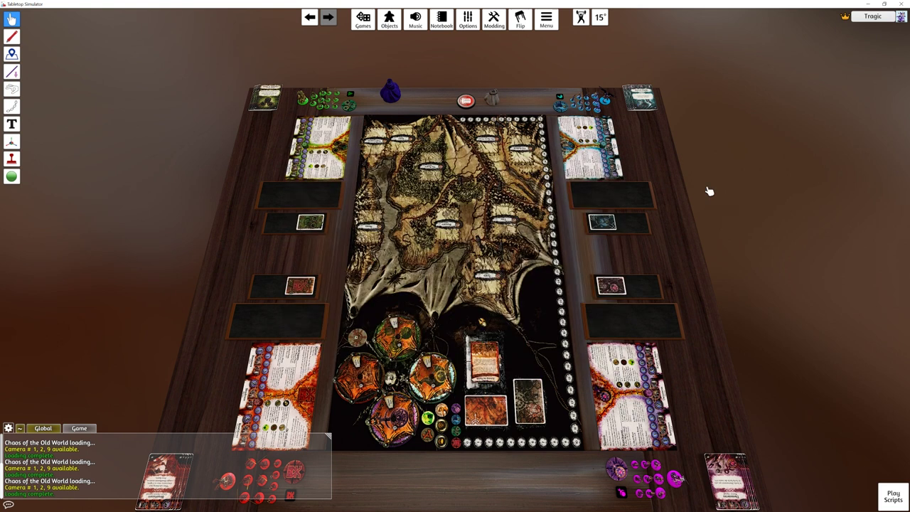
- View the saved games in the Games window and close it
left_click(365, 21)
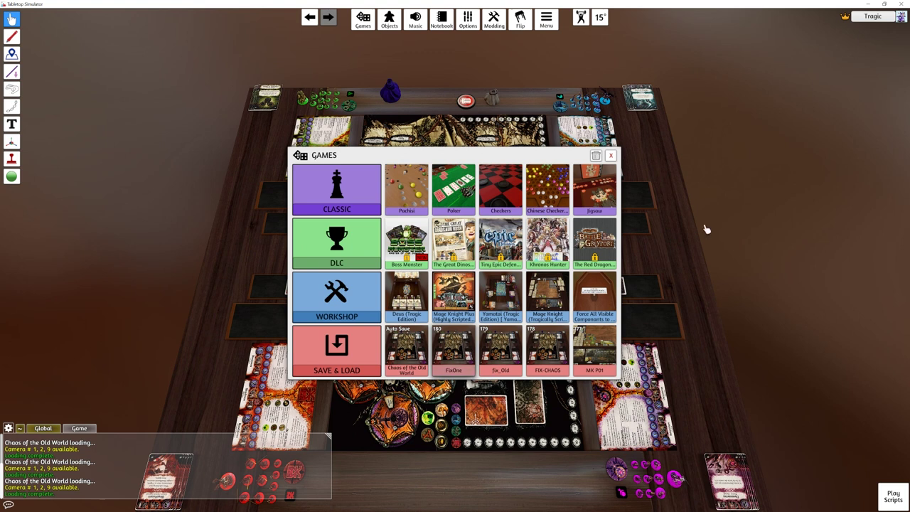
left_click(610, 155)
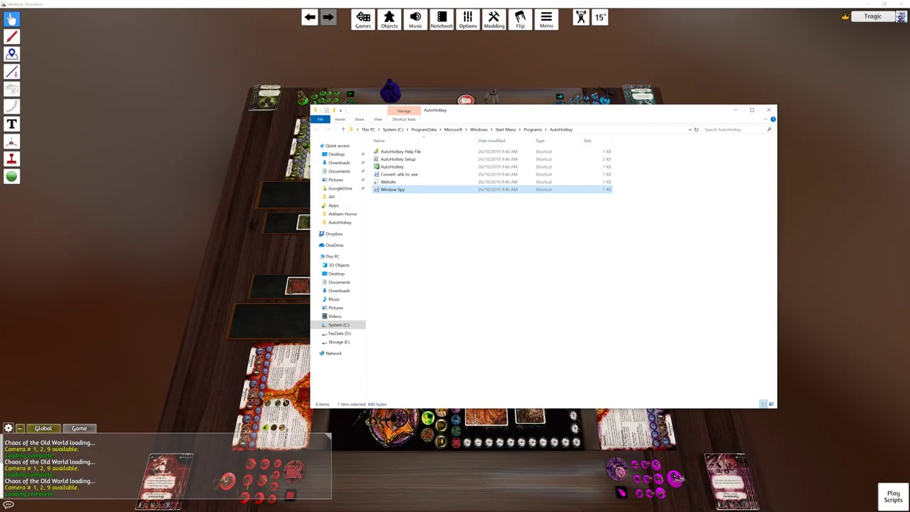
- Launch Window Spy from the AutoHotkey folder, make Tabletop Simulator the active window, and highlight the Window mouse position reading
double_click(395, 190)
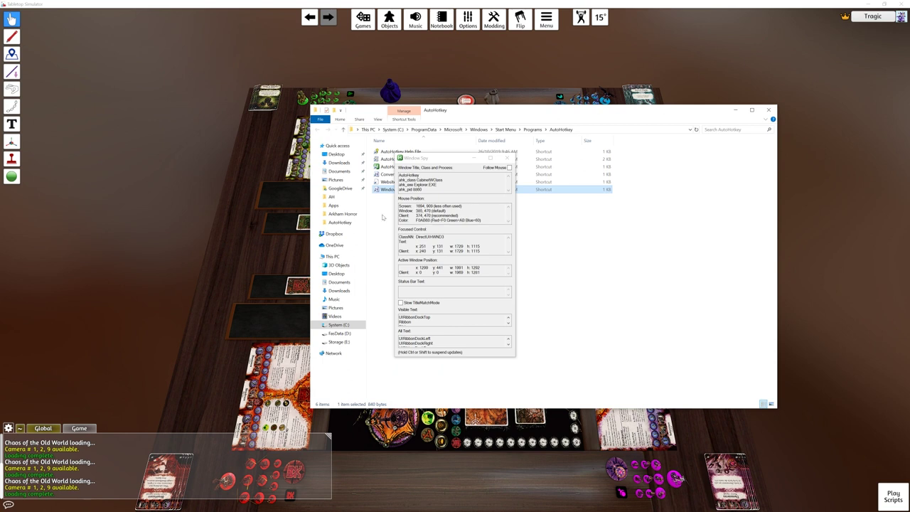
left_click(684, 38)
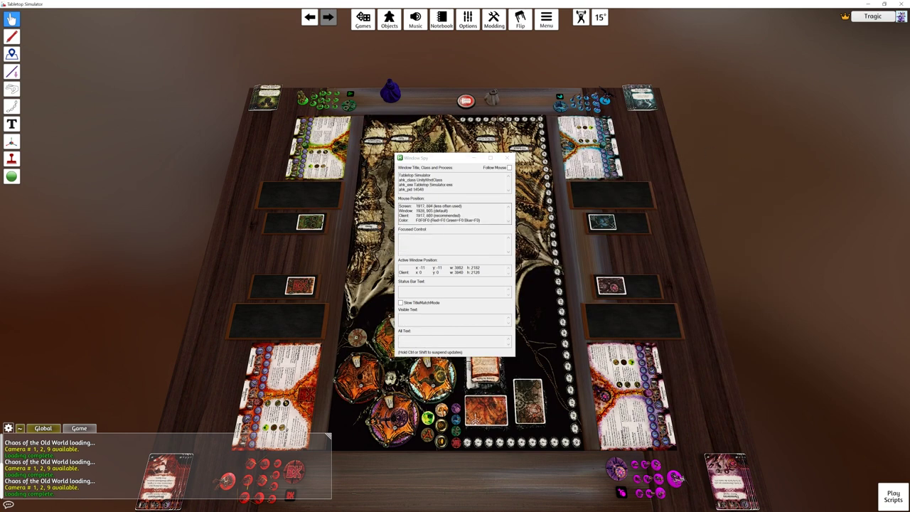
left_click_drag(447, 209, 398, 211)
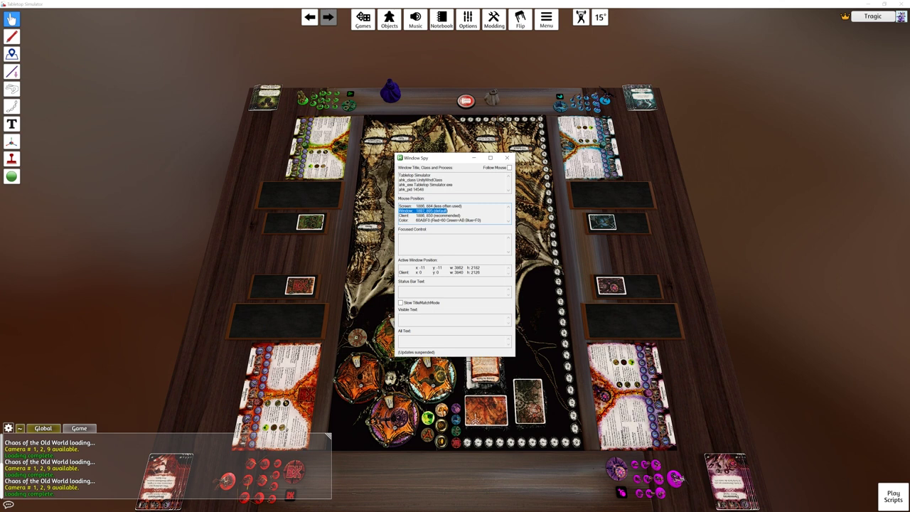
- Switch to TTS Move.ahk in Notepad++, set Window Spy beside it, and examine the coordinates on lines 39 and 40
key("alt+Tab")
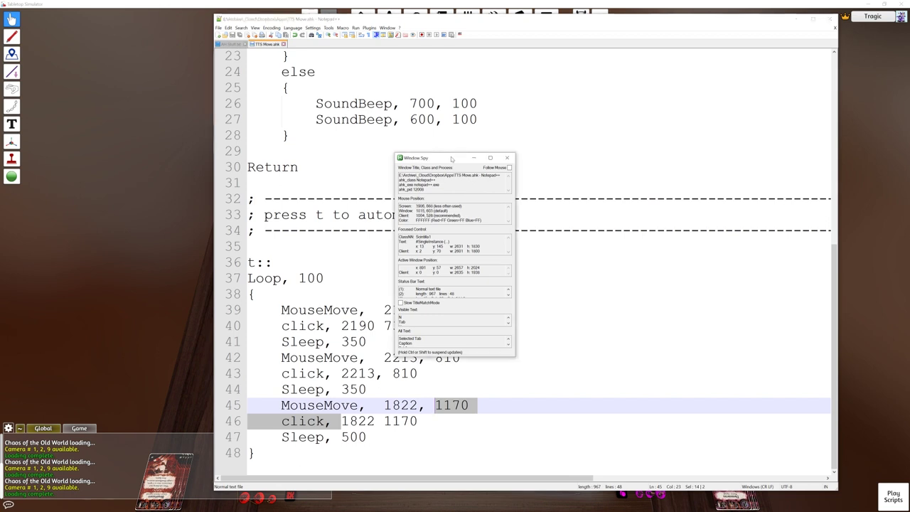
left_click_drag(453, 159, 126, 112)
left_click(359, 279)
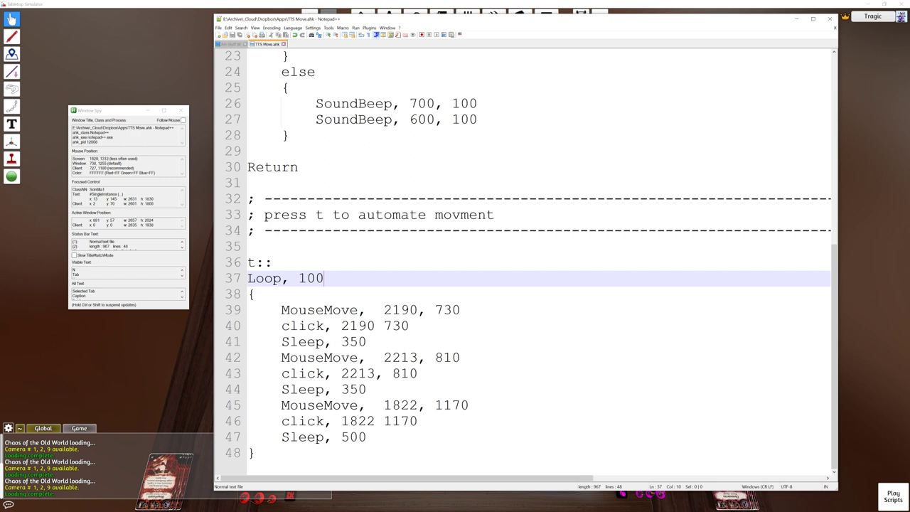
left_click_drag(383, 309, 461, 309)
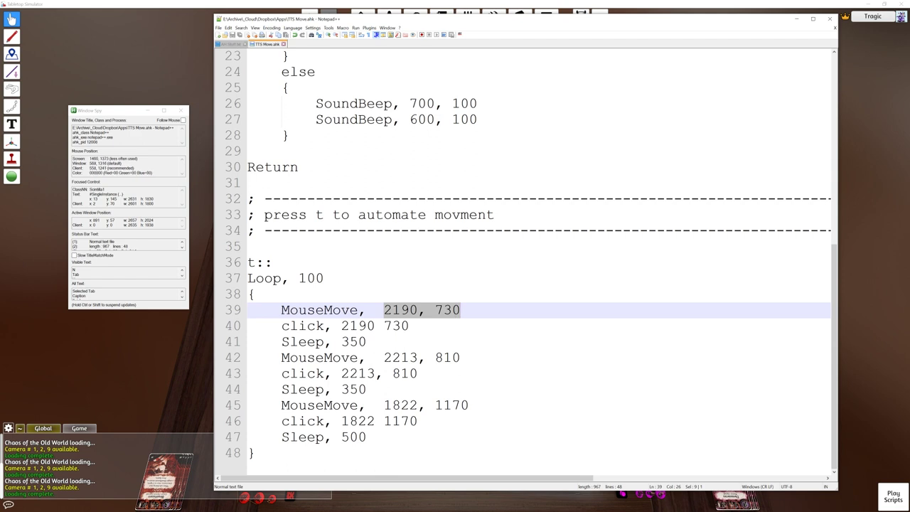
left_click_drag(342, 326, 411, 324)
left_click(374, 326)
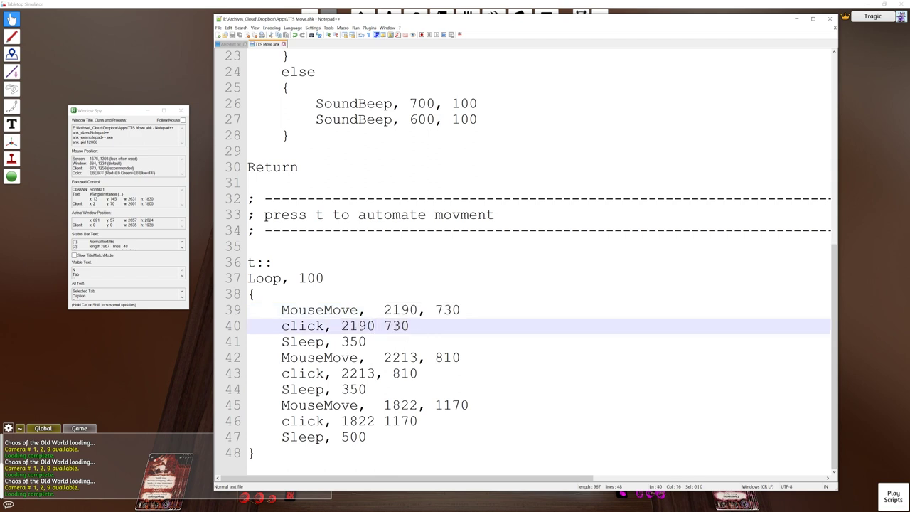
- Examine the Sleep delay on line 41 and the click commands on lines 40, 43 and 46
left_click_drag(367, 341, 282, 342)
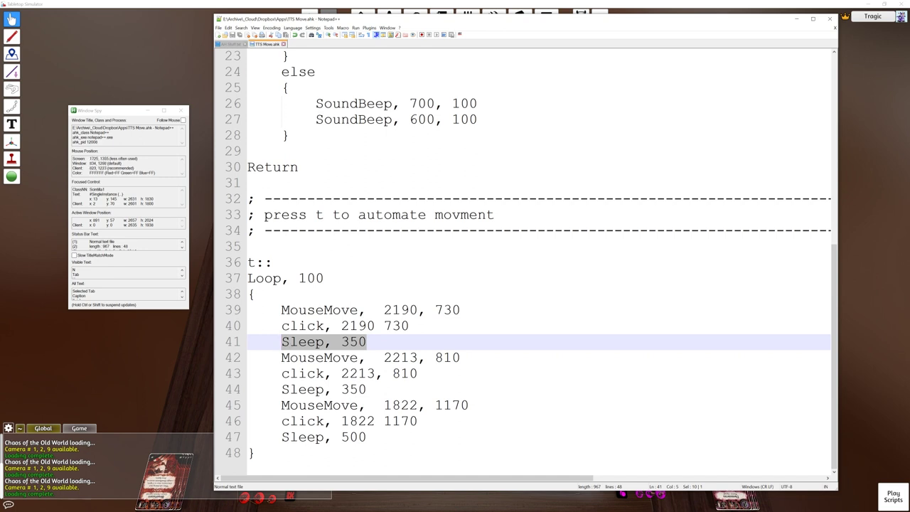
left_click(316, 326)
left_click(315, 374)
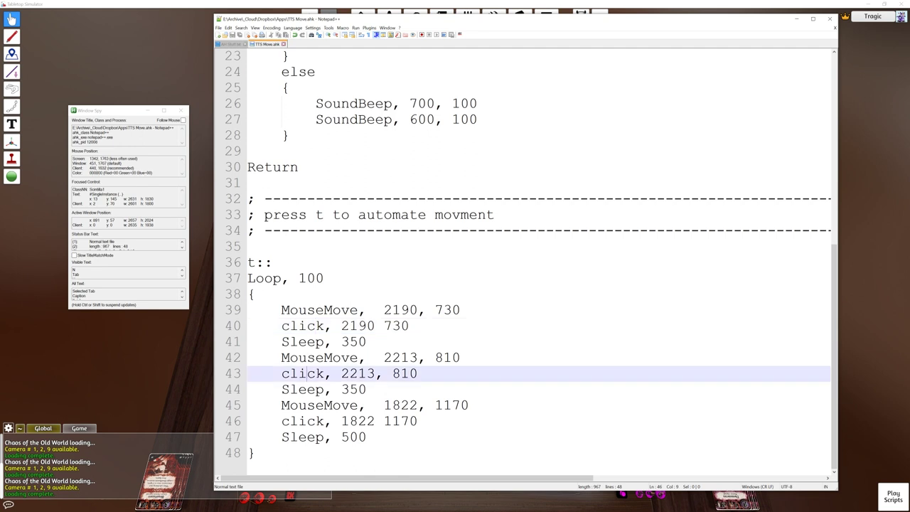
left_click(315, 421)
- Examine the loop count on line 37 and the script's pause hotkey section, and close Notepad++
left_click_drag(324, 278, 299, 278)
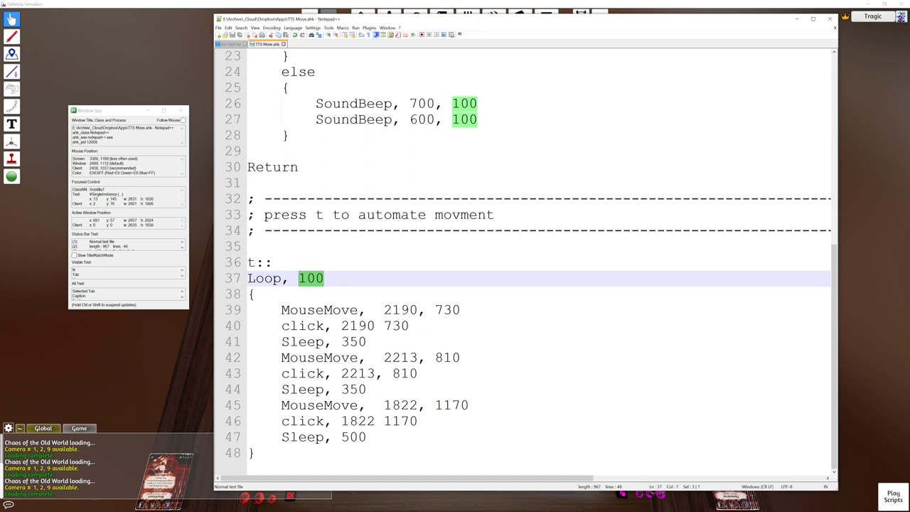
scroll(786, 334, "up", 6)
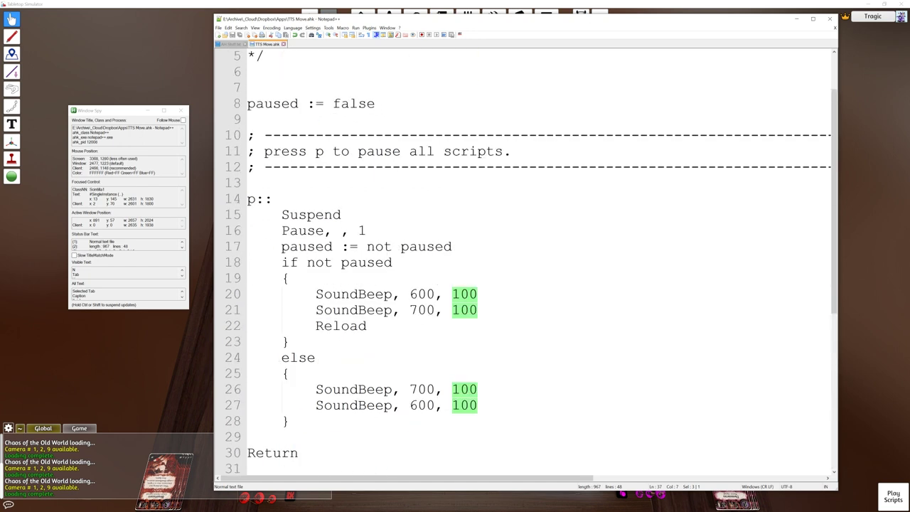
left_click(828, 18)
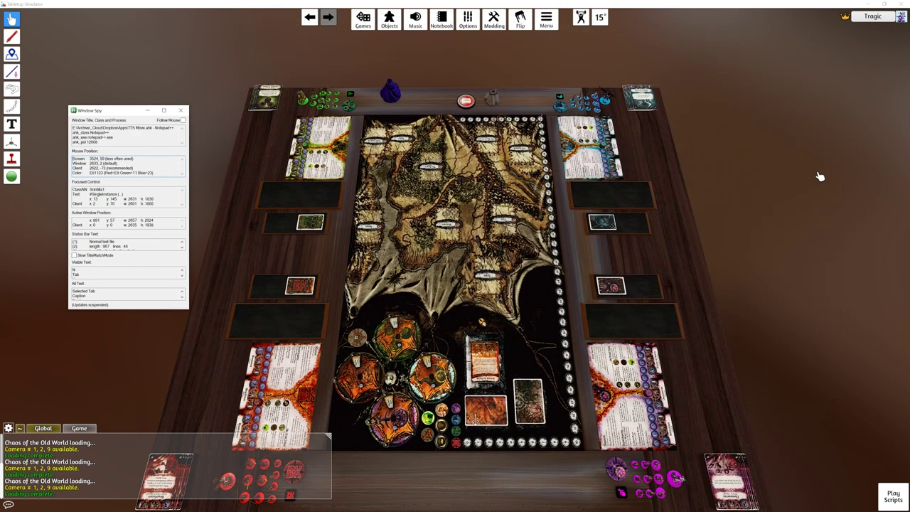